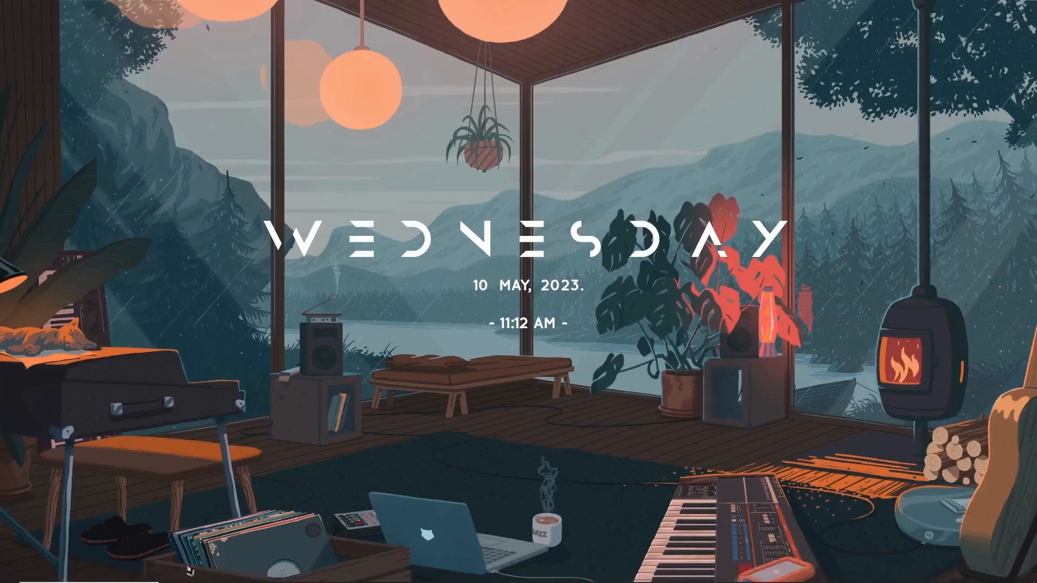
# In the Windows Gaming settings, turn off Xbox Game Bar and the option to open it with the controller button
pyautogui.click(108, 576)
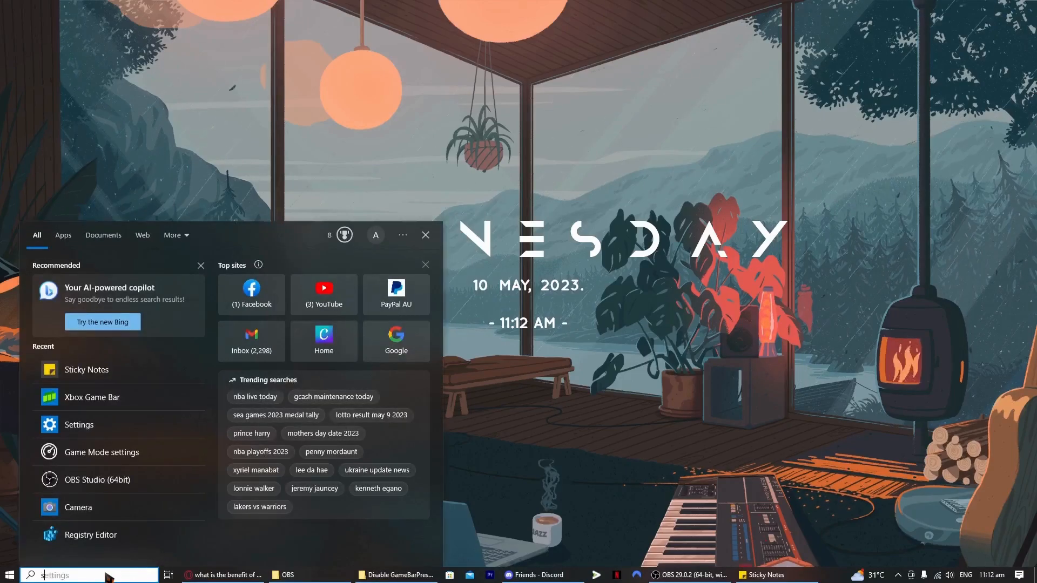
pyautogui.write('settings')
pyautogui.press('Return')
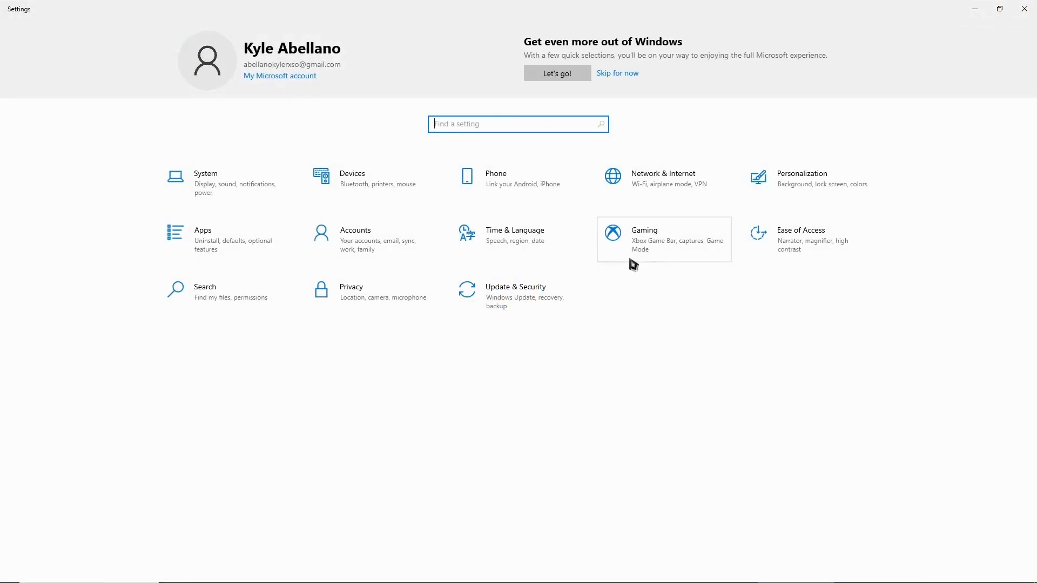
pyautogui.click(659, 238)
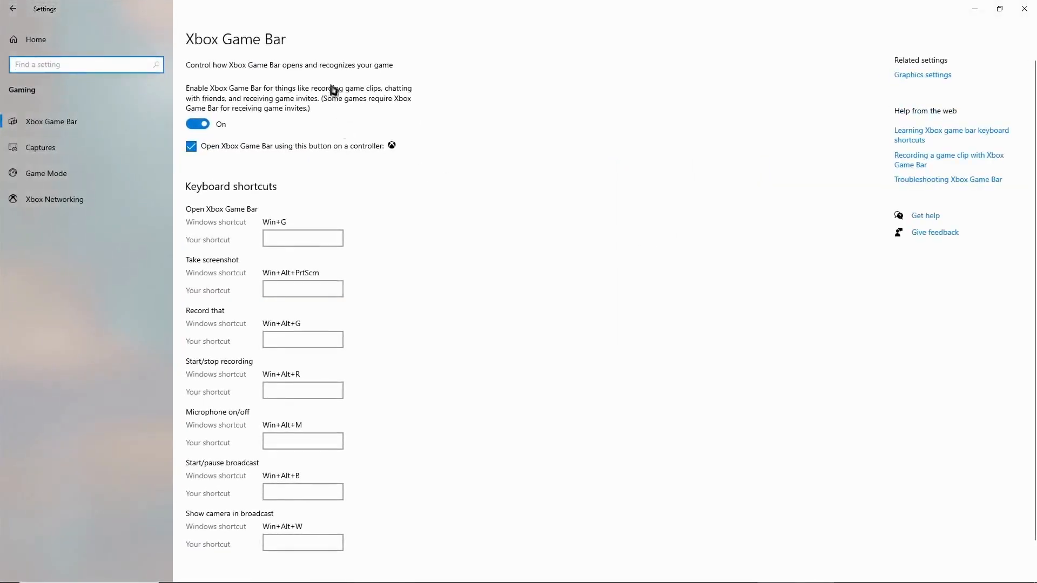
pyautogui.click(203, 123)
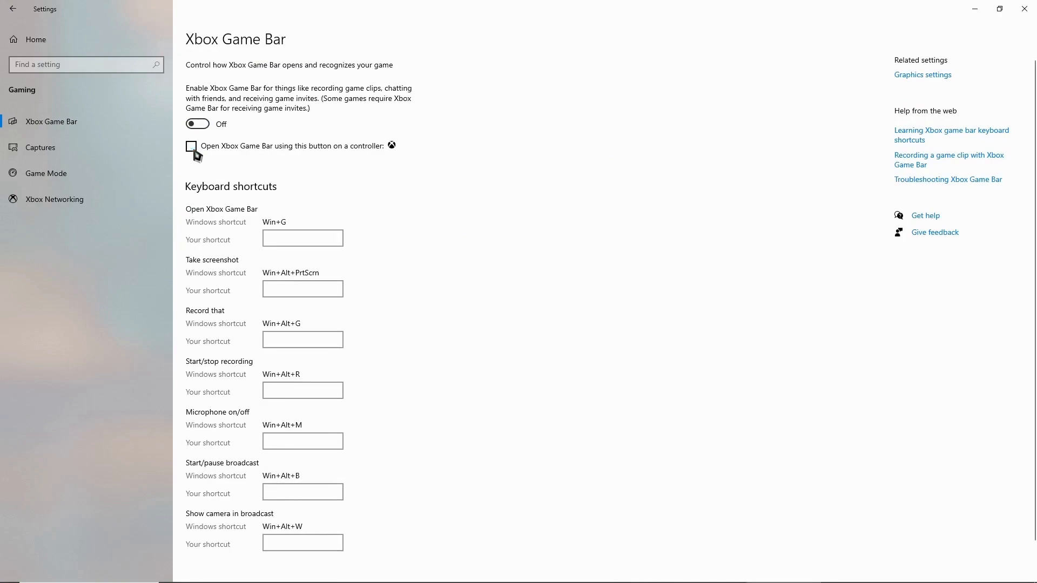
pyautogui.click(193, 147)
pyautogui.click(1025, 9)
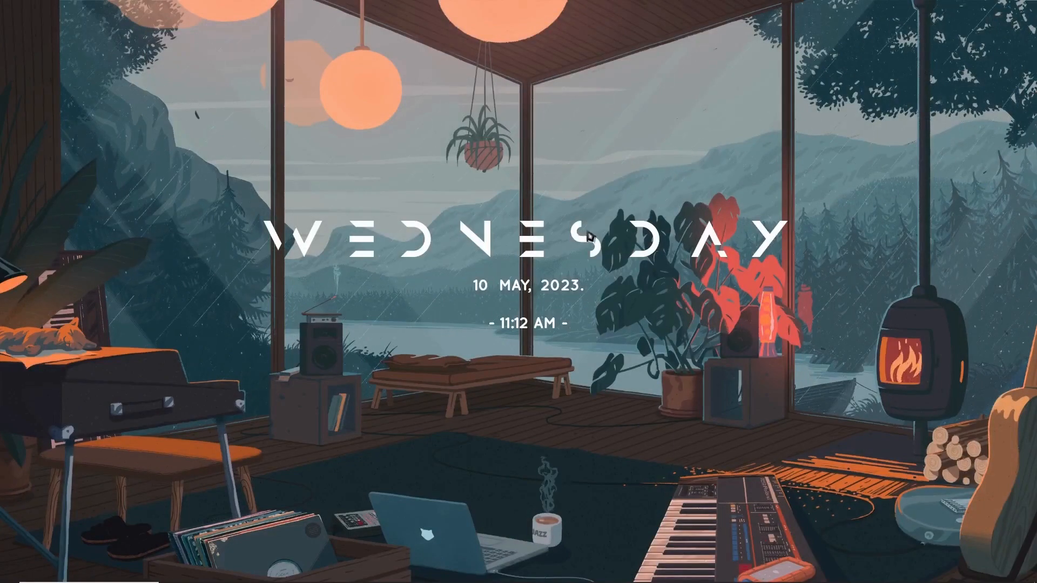
# Find the Xbox Game Bar app through Windows search and launch it
pyautogui.click(81, 576)
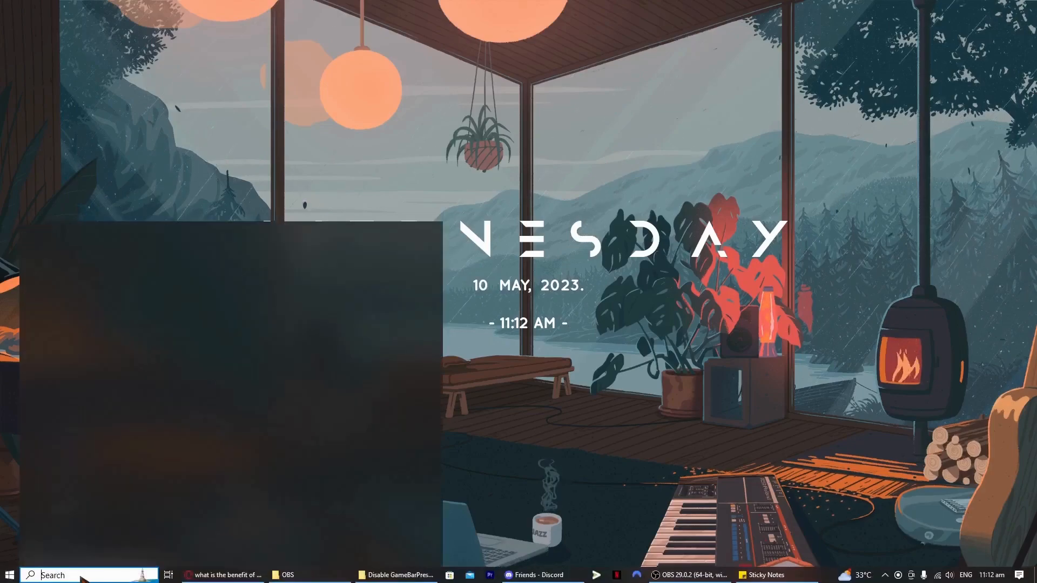
pyautogui.write('game')
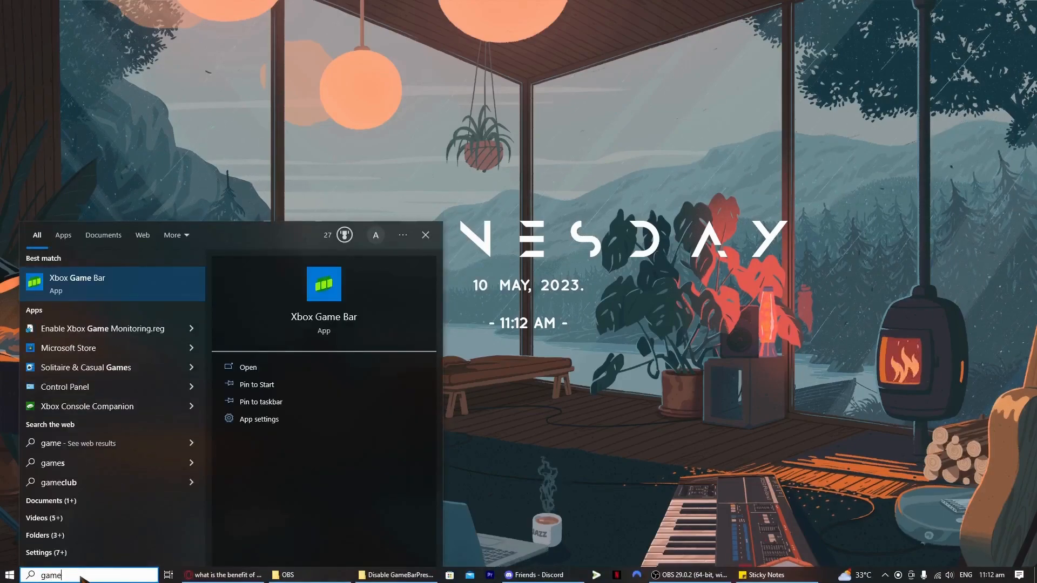
pyautogui.click(90, 291)
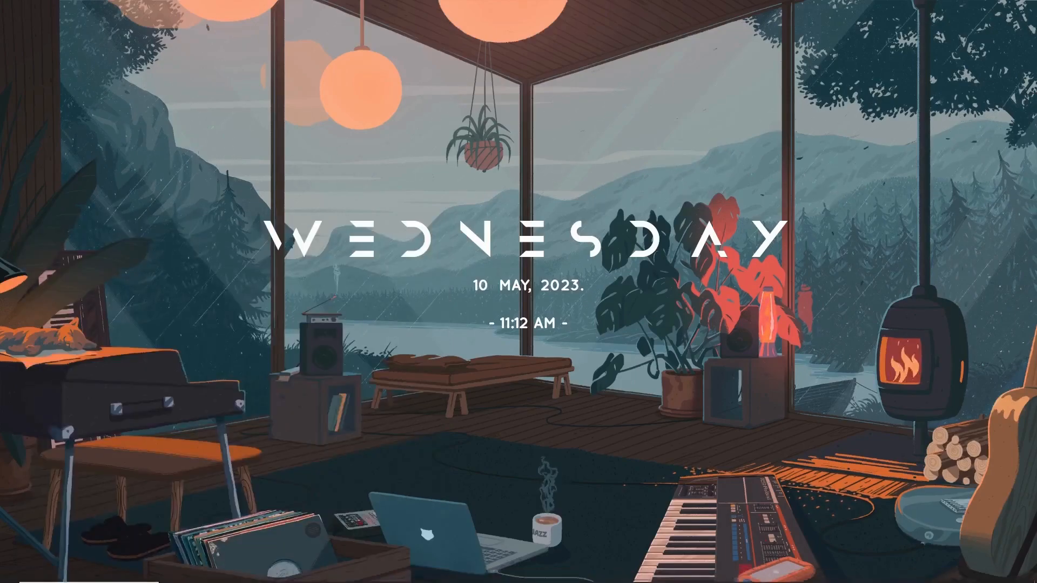
# Switch to Sticky Notes and review the checklist of Game Bar General and Capturing options to turn off
pyautogui.click(766, 576)
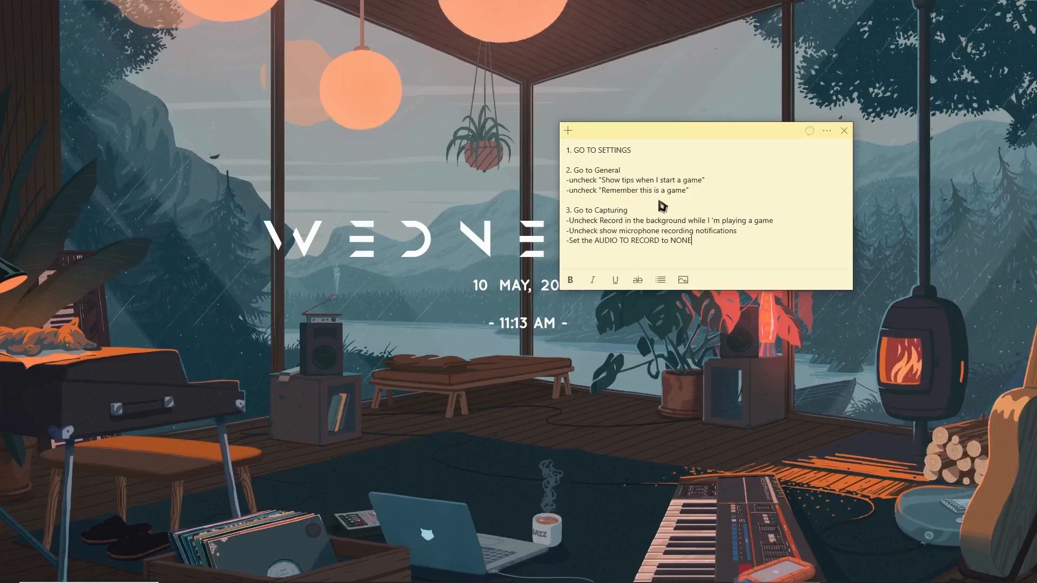
pyautogui.moveTo(708, 250); pyautogui.dragTo(636, 194)
pyautogui.click(573, 210)
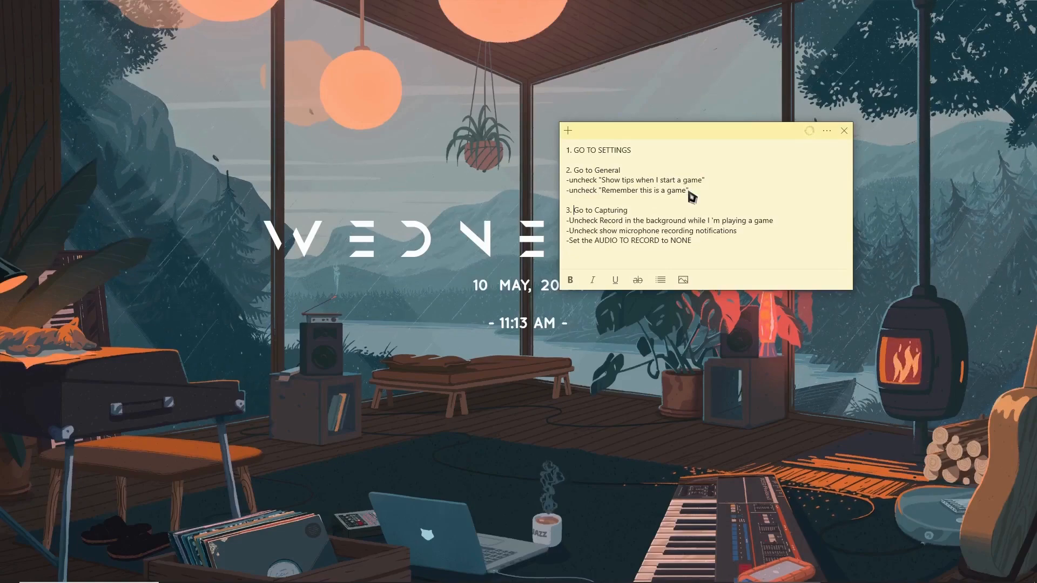
pyautogui.moveTo(581, 182); pyautogui.dragTo(607, 202)
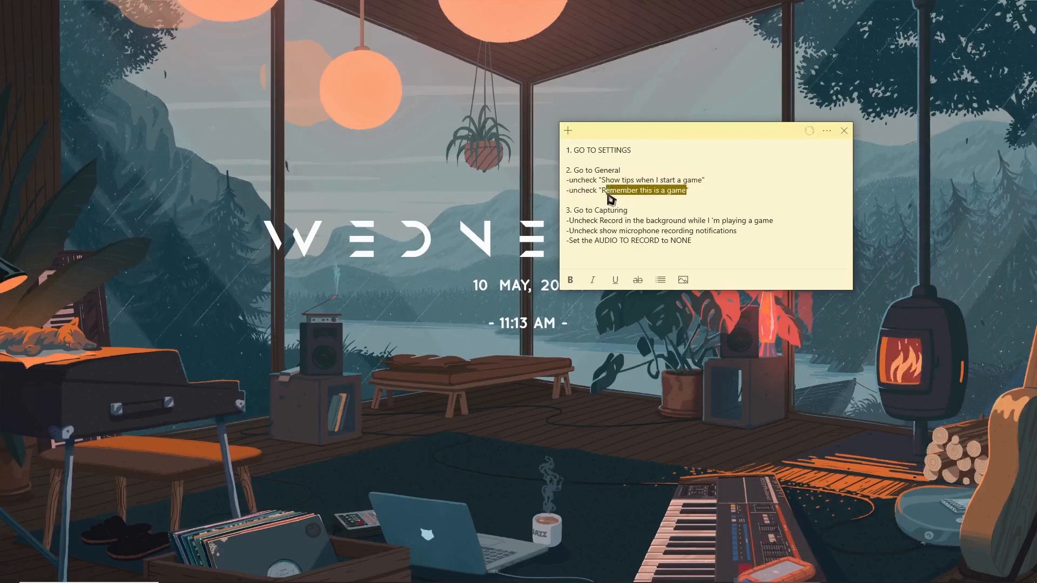
pyautogui.click(647, 231)
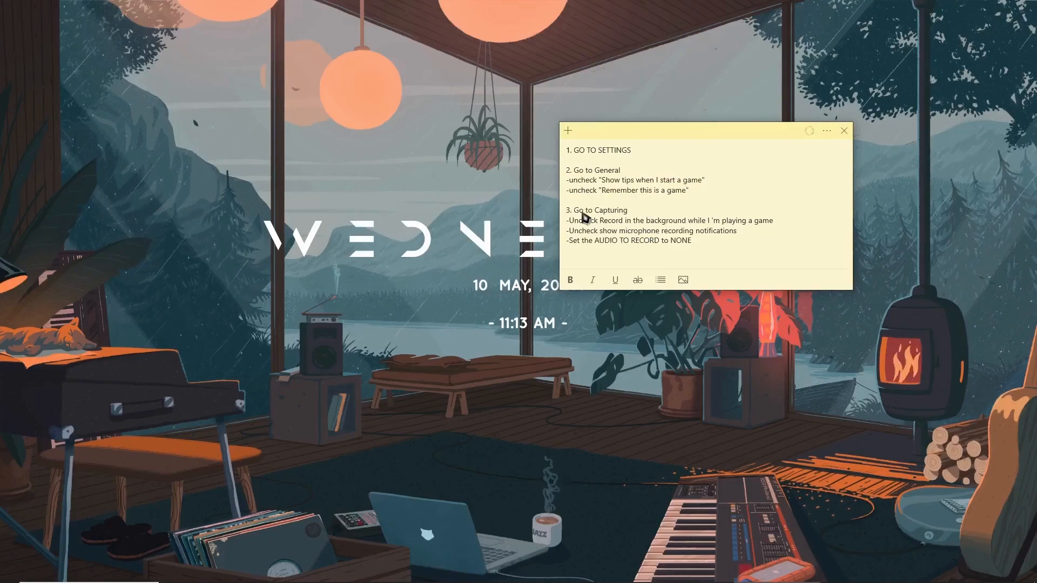
pyautogui.moveTo(627, 222); pyautogui.dragTo(754, 223)
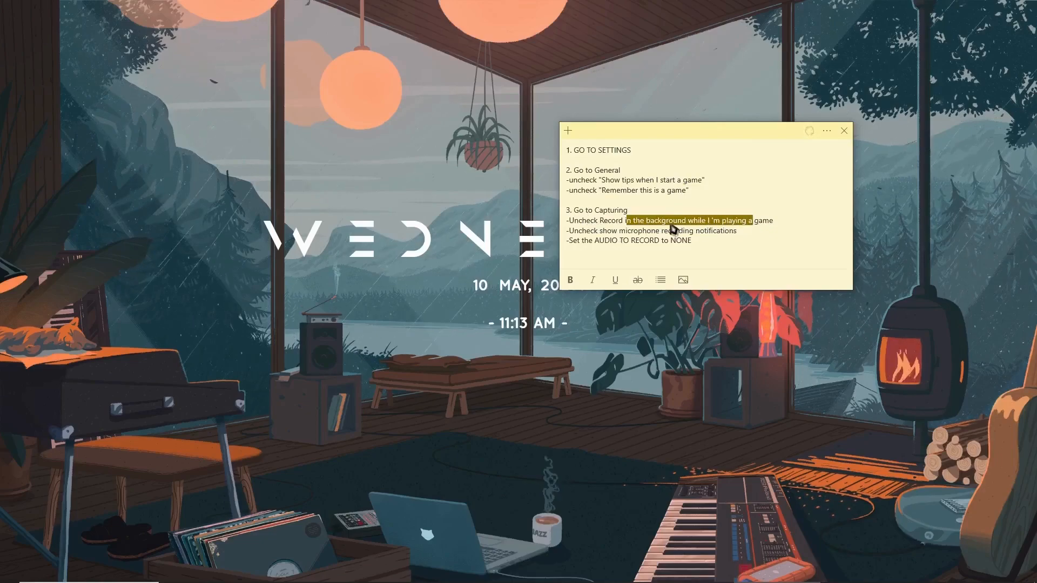
pyautogui.moveTo(590, 221); pyautogui.dragTo(771, 226)
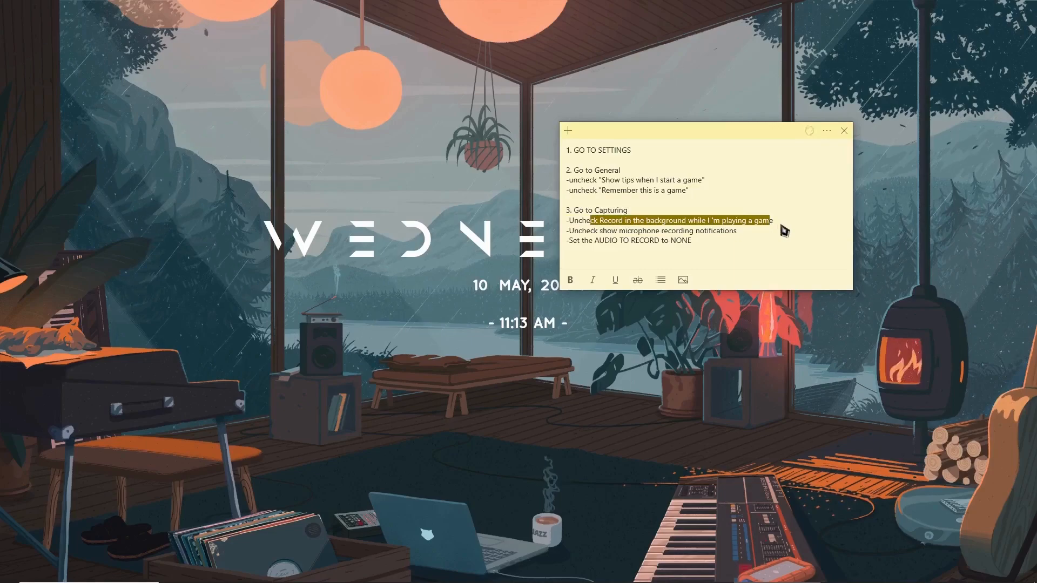
pyautogui.click(781, 226)
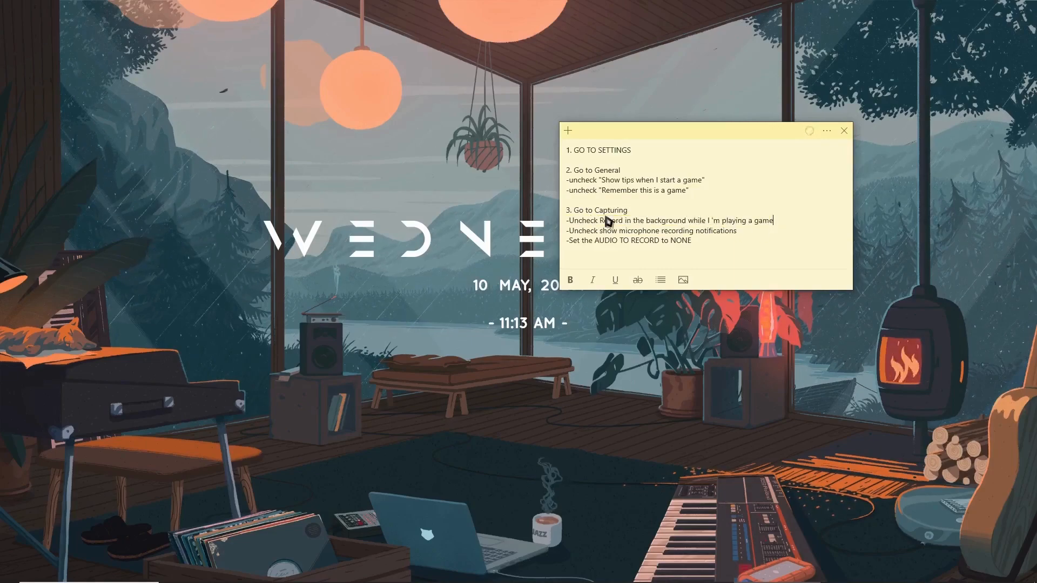
pyautogui.moveTo(570, 231); pyautogui.dragTo(740, 238)
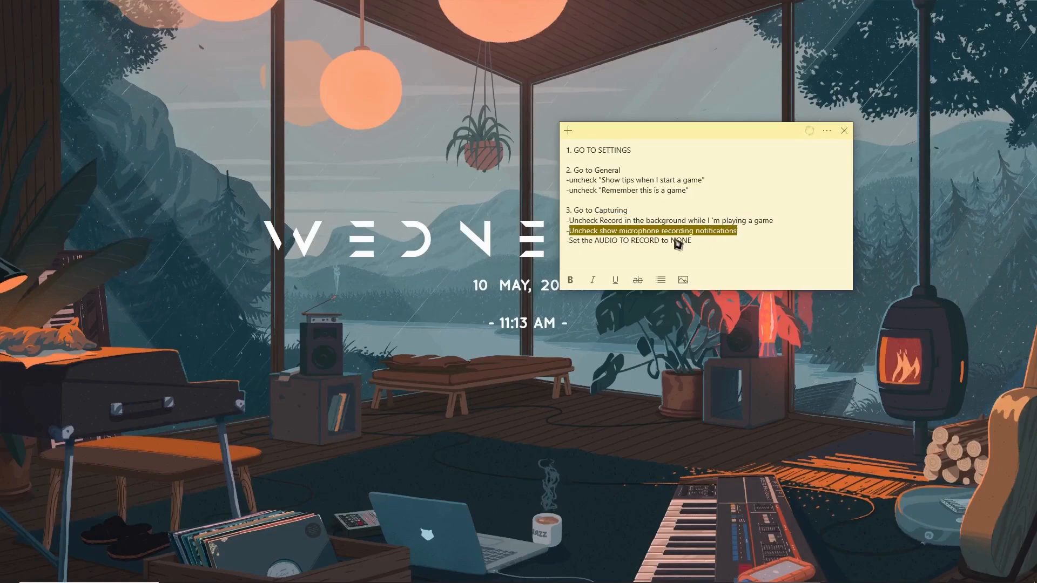
pyautogui.moveTo(567, 242); pyautogui.dragTo(657, 244)
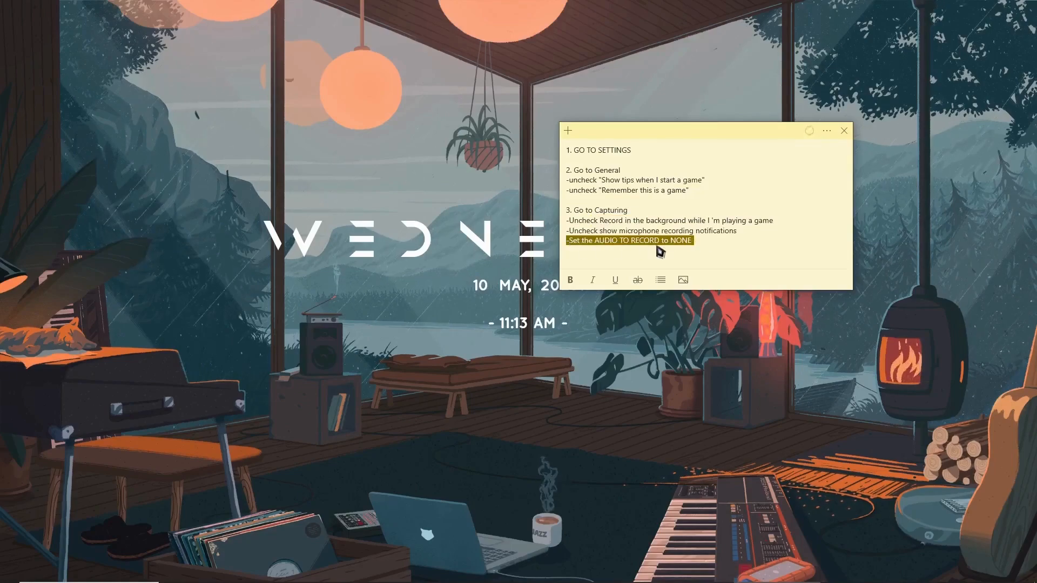
pyautogui.click(663, 250)
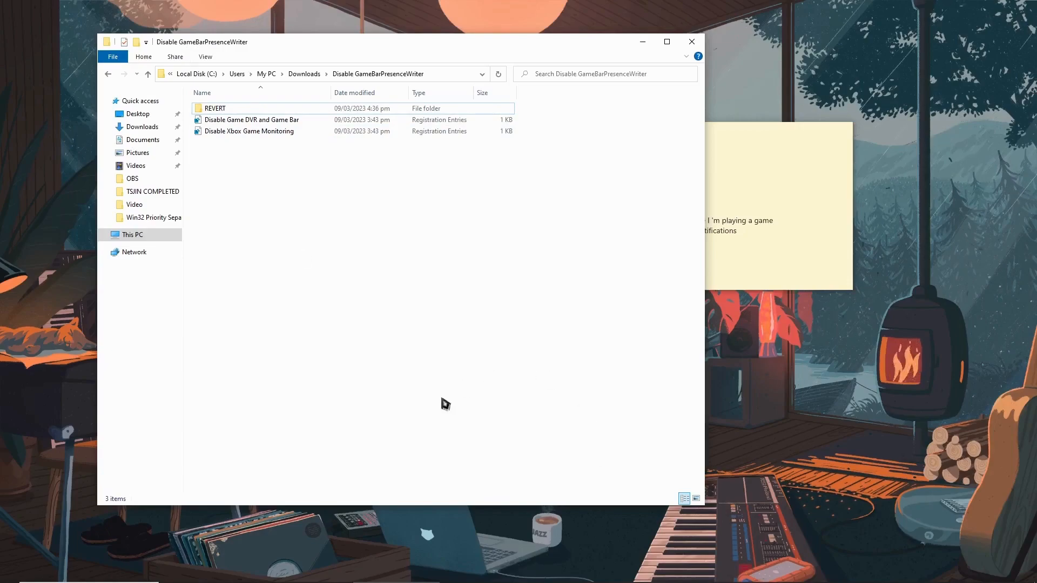
# Open Google in a new Opera GX browser window
pyautogui.moveTo(390, 582)
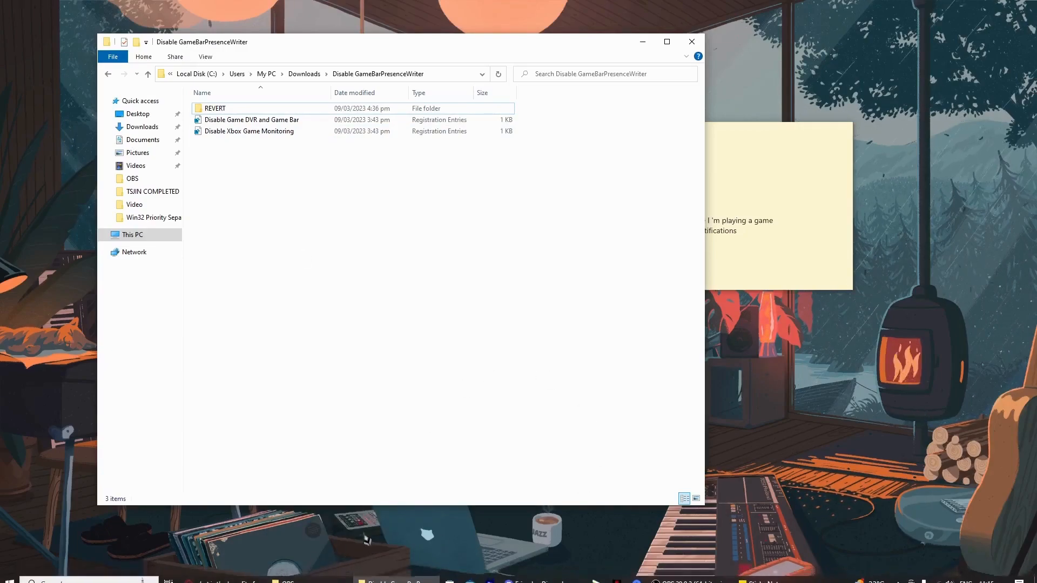
pyautogui.rightClick(219, 575)
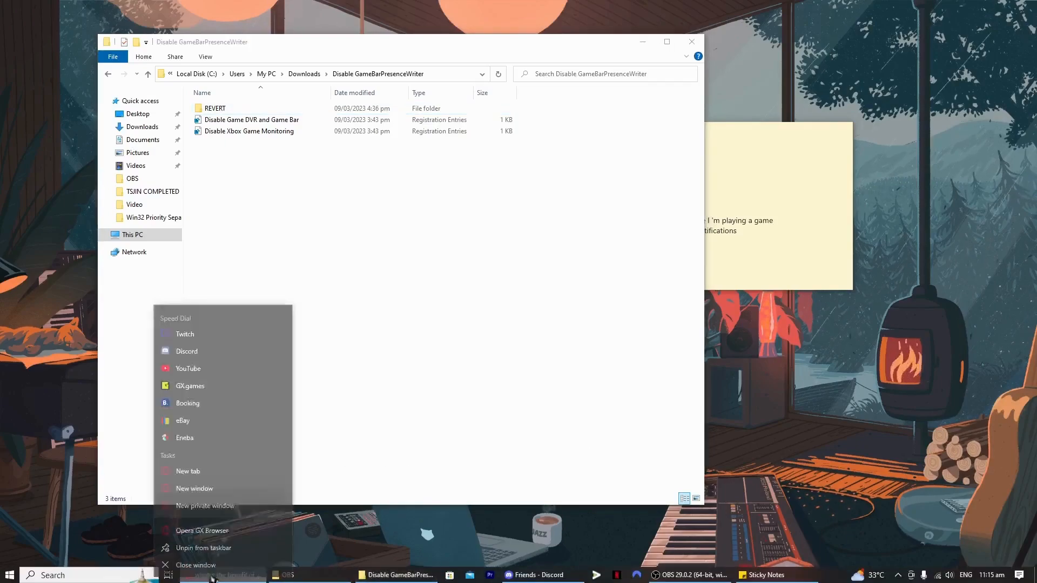
pyautogui.click(216, 520)
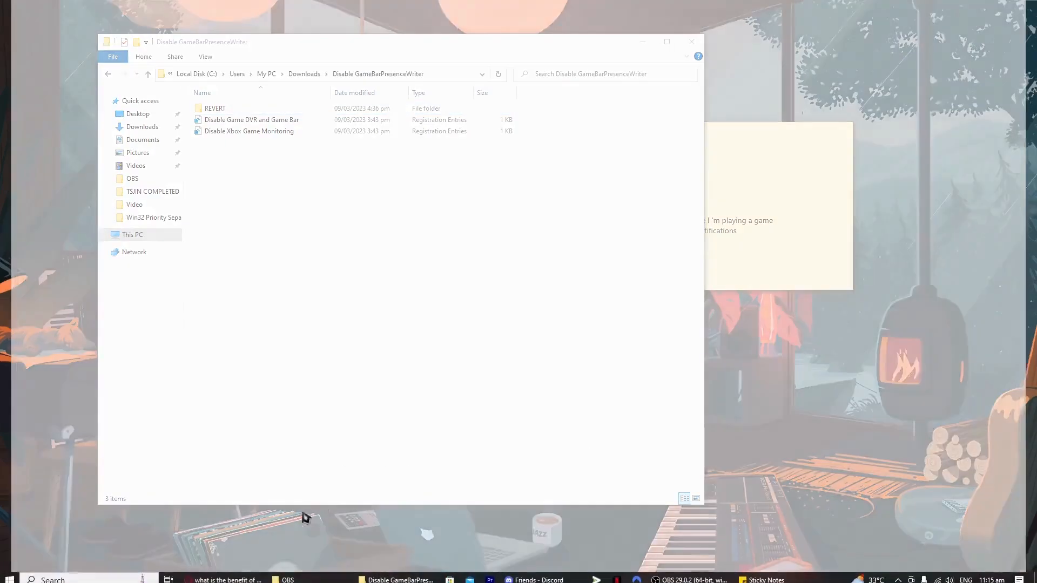
pyautogui.write('google')
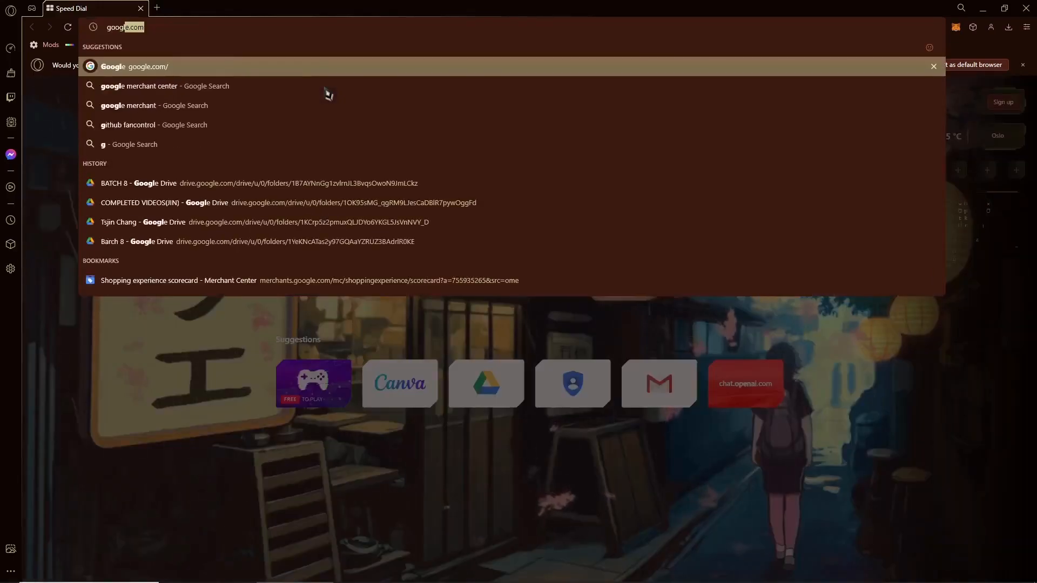
pyautogui.press('Return')
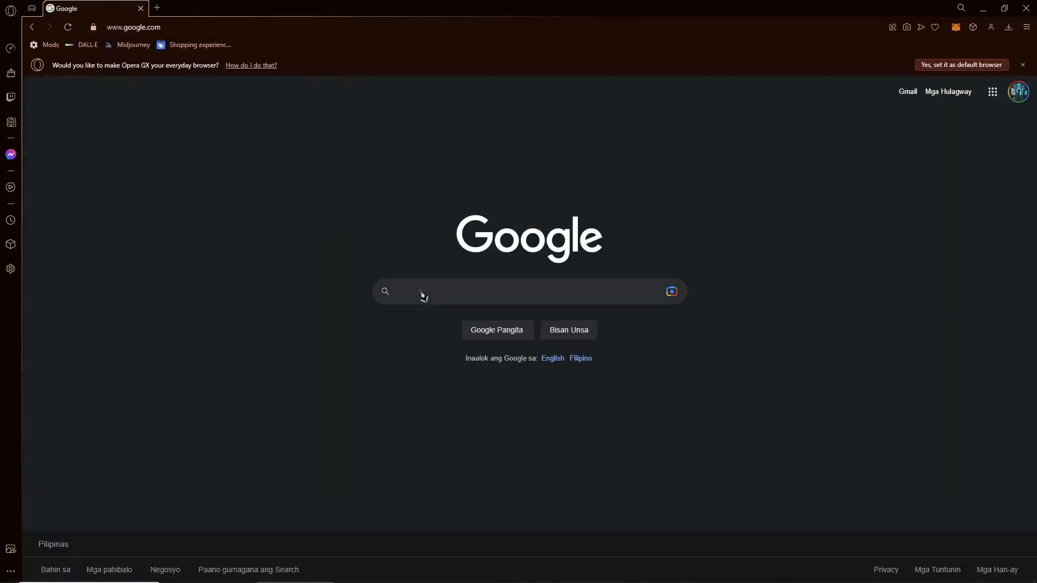
# Enter the Google query "disable gamebarpresencewriter .rar by ogtech" and close the browser window
pyautogui.click(422, 294)
pyautogui.write('disa')
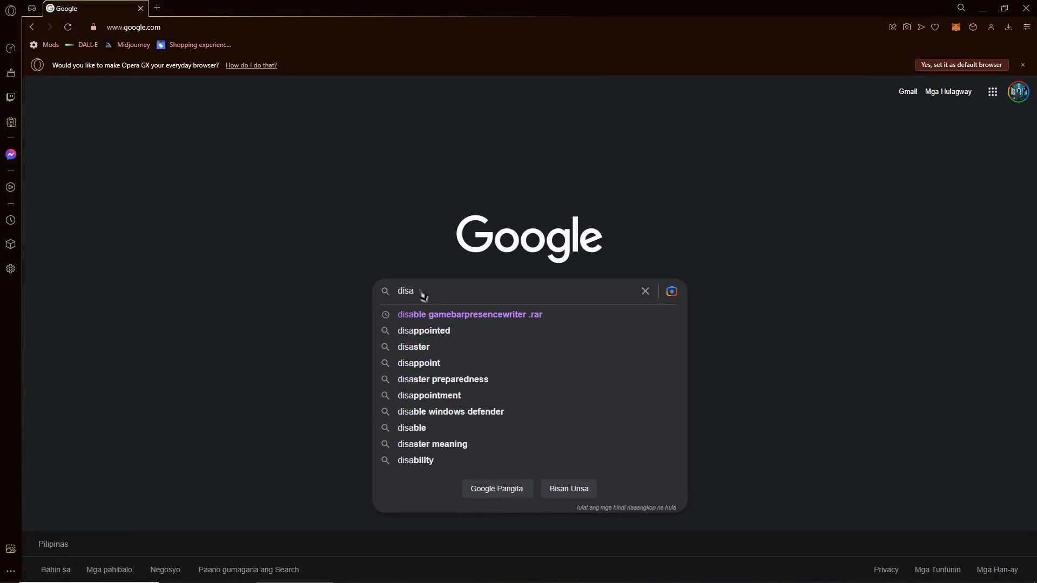
pyautogui.press('Down')
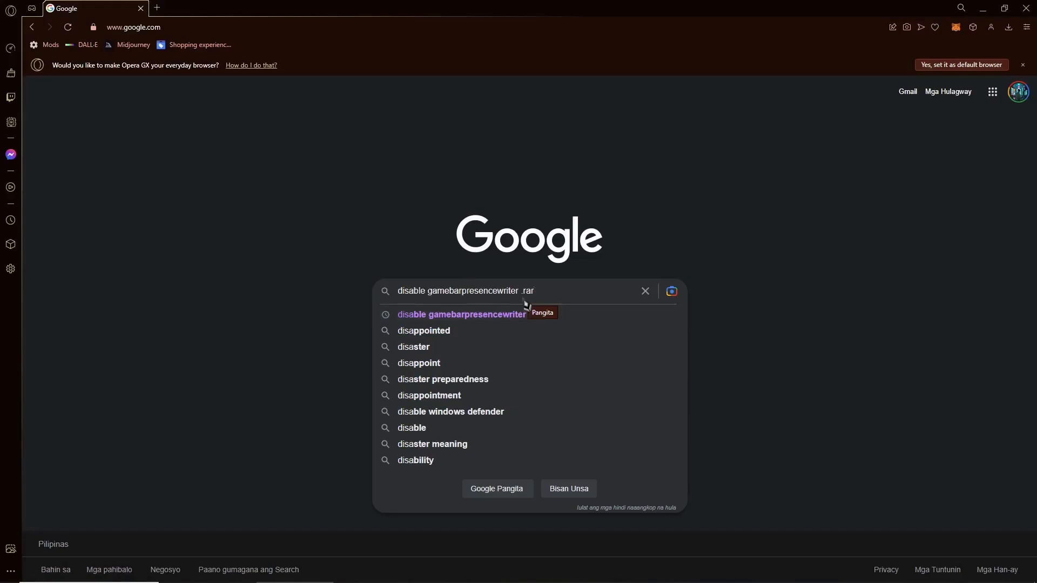
pyautogui.write('by ogtech')
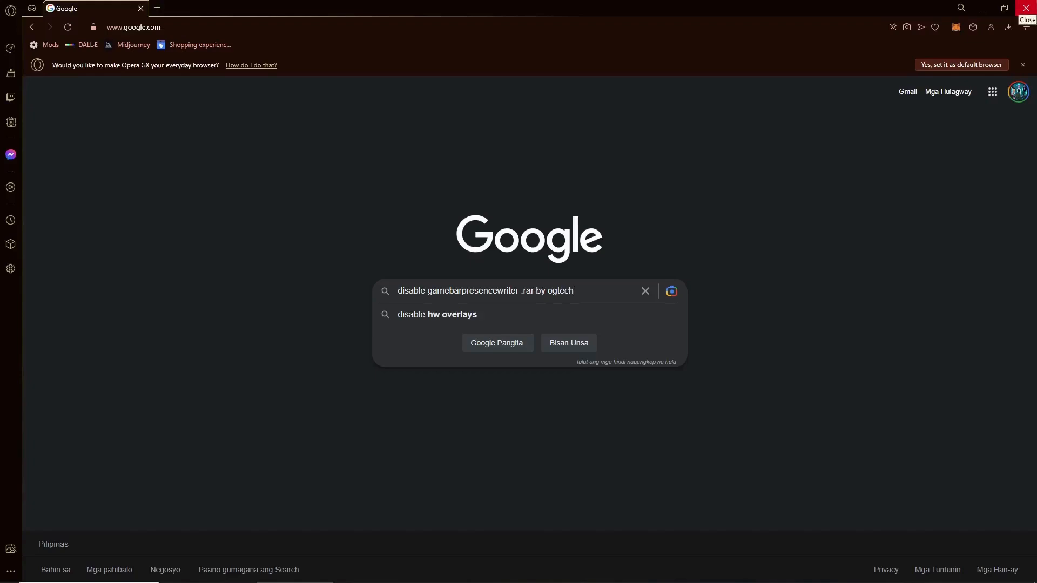
pyautogui.click(1026, 7)
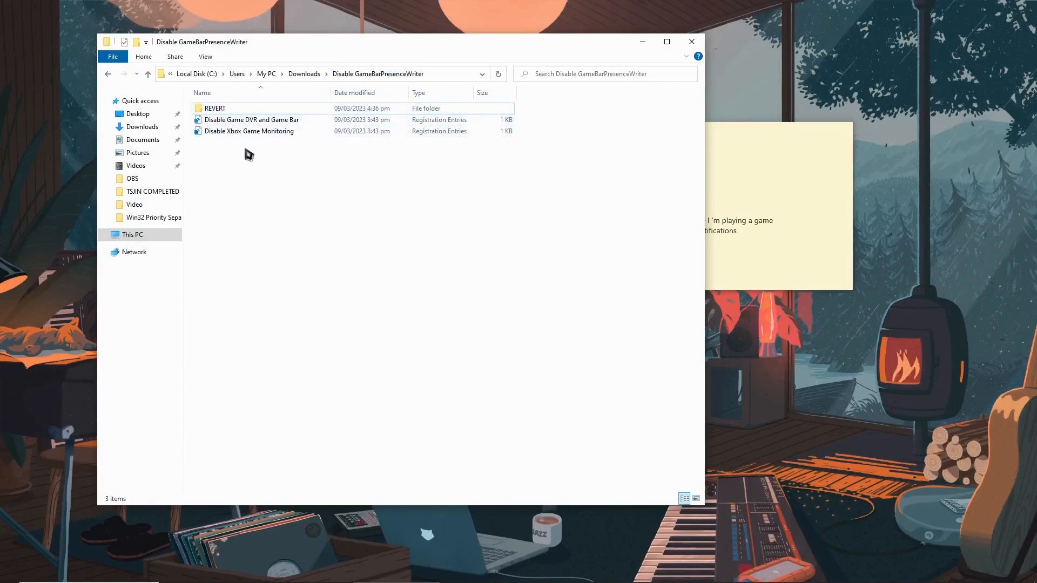
# Add the "Disable Game DVR and Game Bar" and "Disable Xbox Game Monitoring" entries to the Windows registry
pyautogui.doubleClick(238, 122)
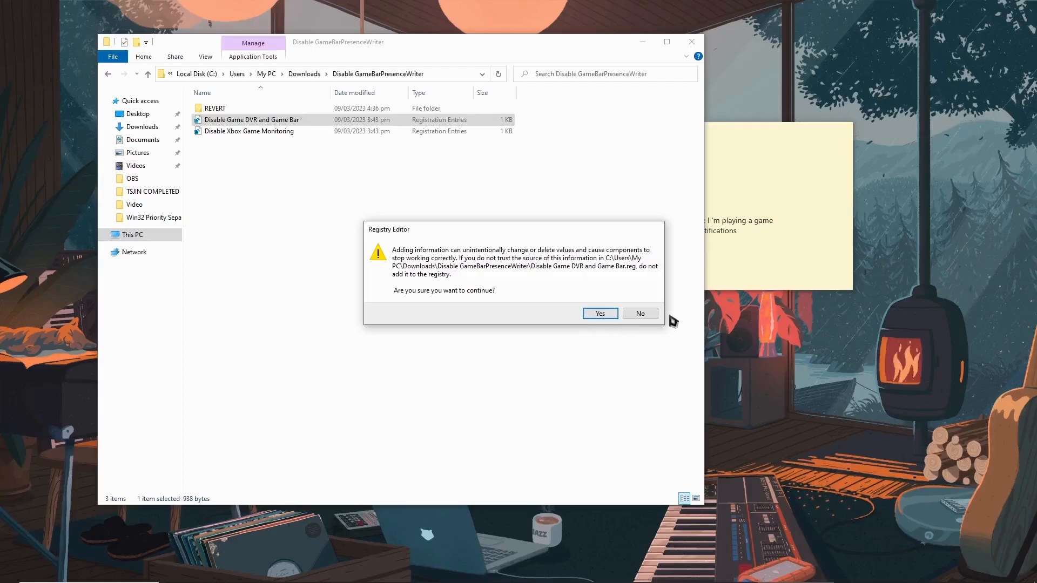
pyautogui.click(613, 318)
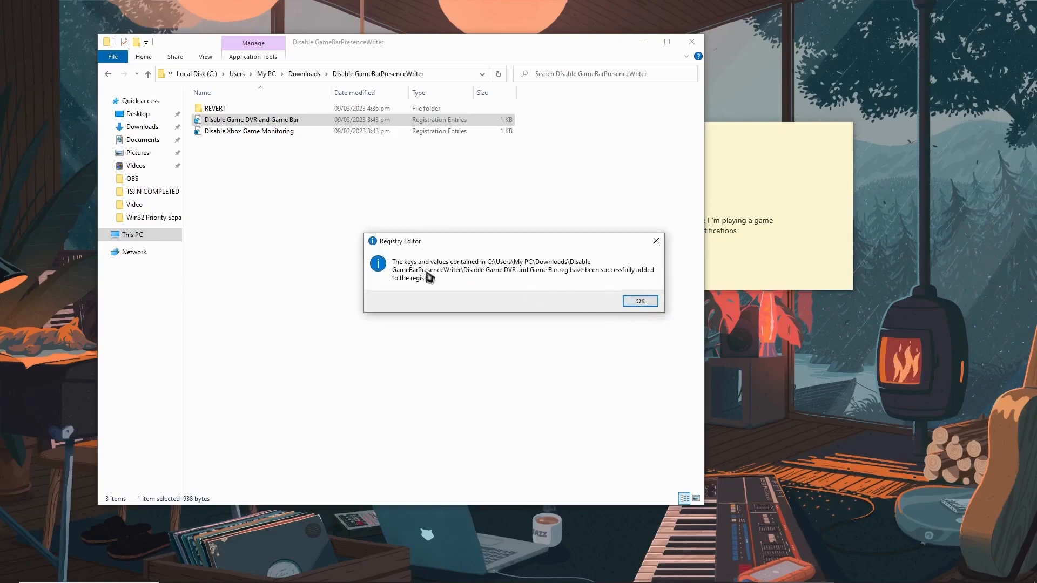
pyautogui.click(639, 301)
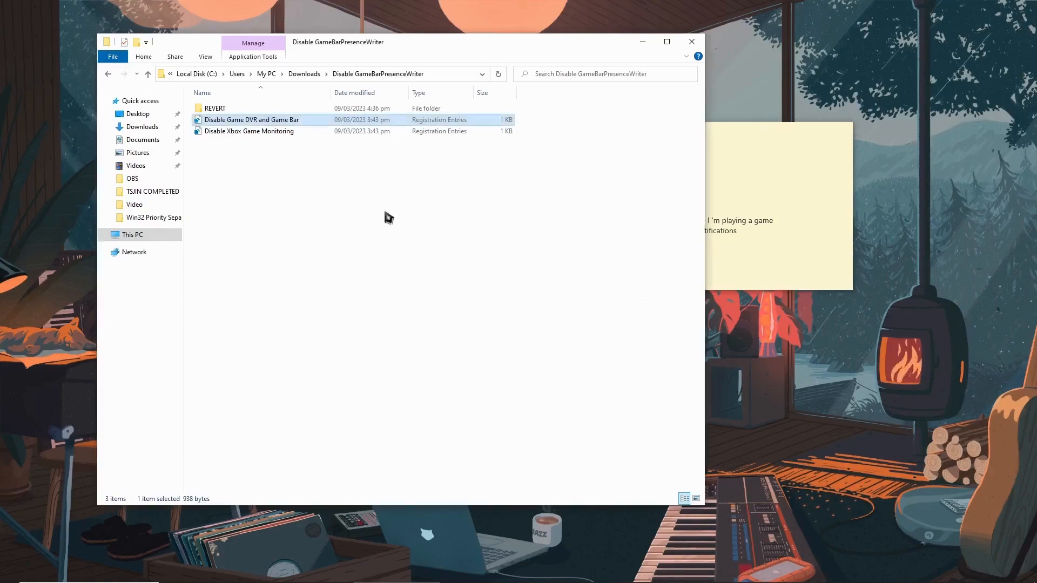
pyautogui.doubleClick(273, 131)
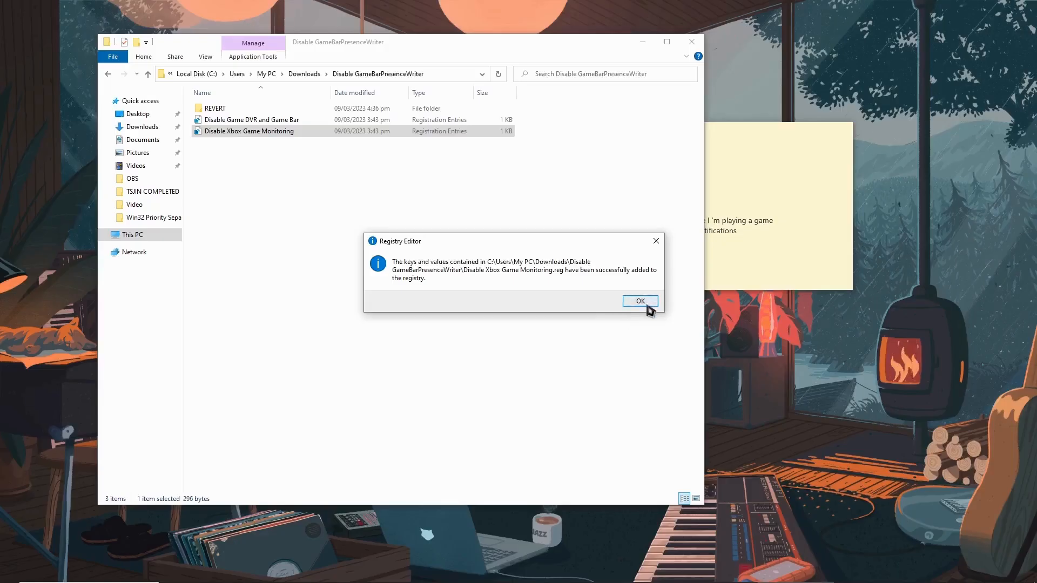
pyautogui.click(648, 299)
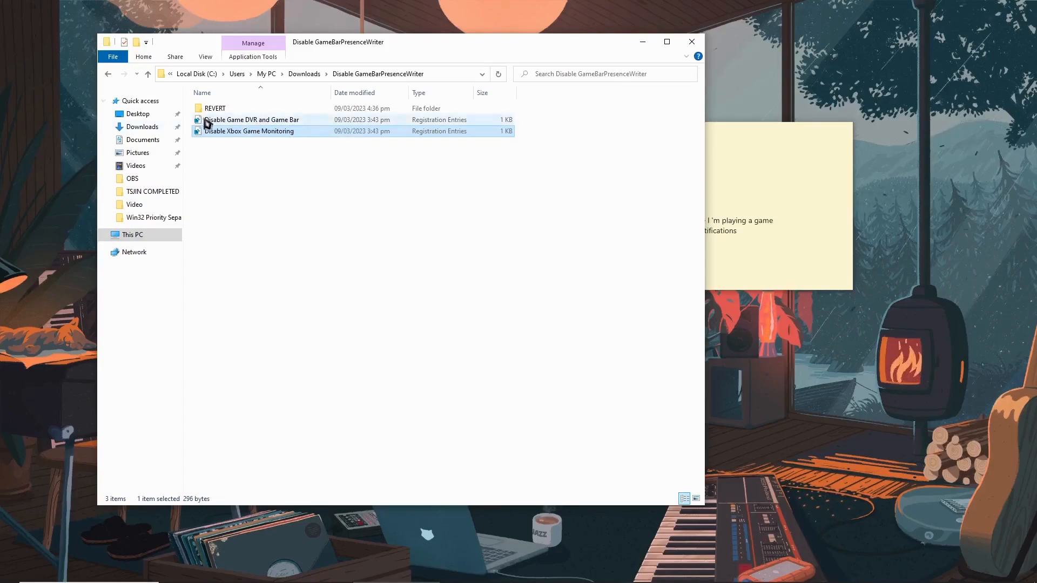
# Open the REVERT folder and check the registry files for re-enabling Game DVR, Game Bar and Xbox Game Monitoring
pyautogui.doubleClick(224, 108)
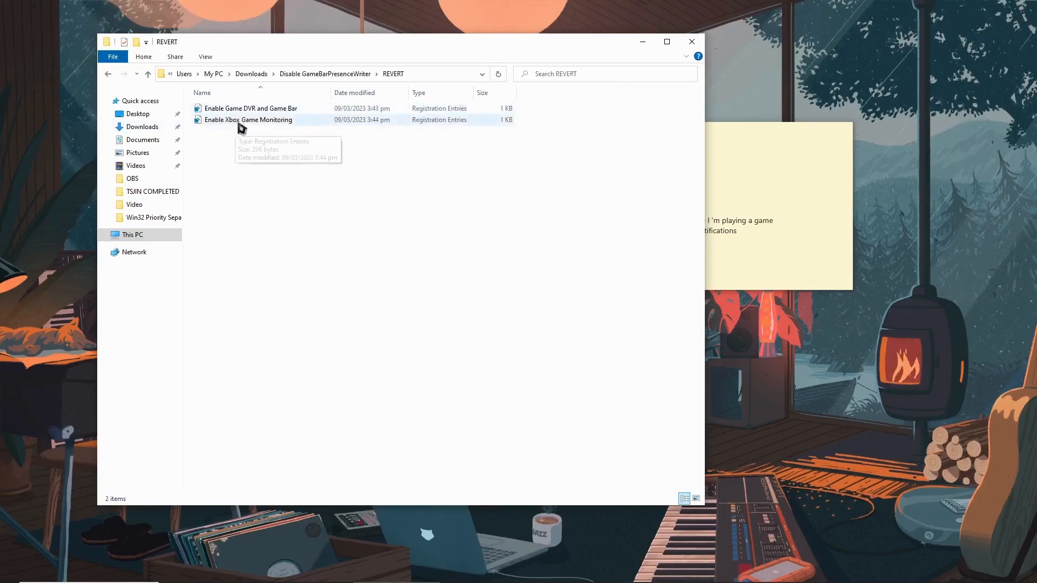
pyautogui.hotkey('alt', 'Left')
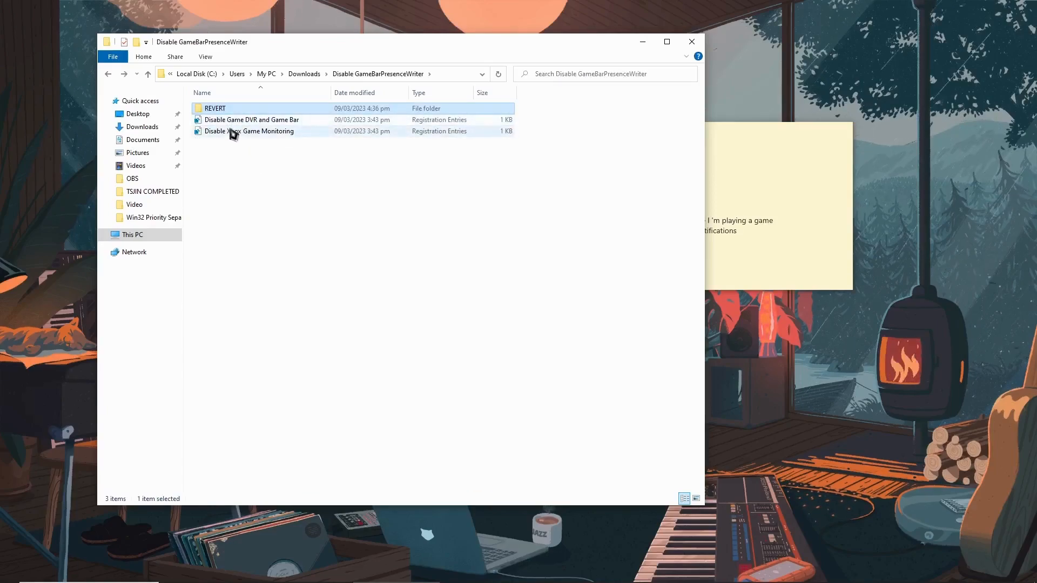
pyautogui.doubleClick(224, 109)
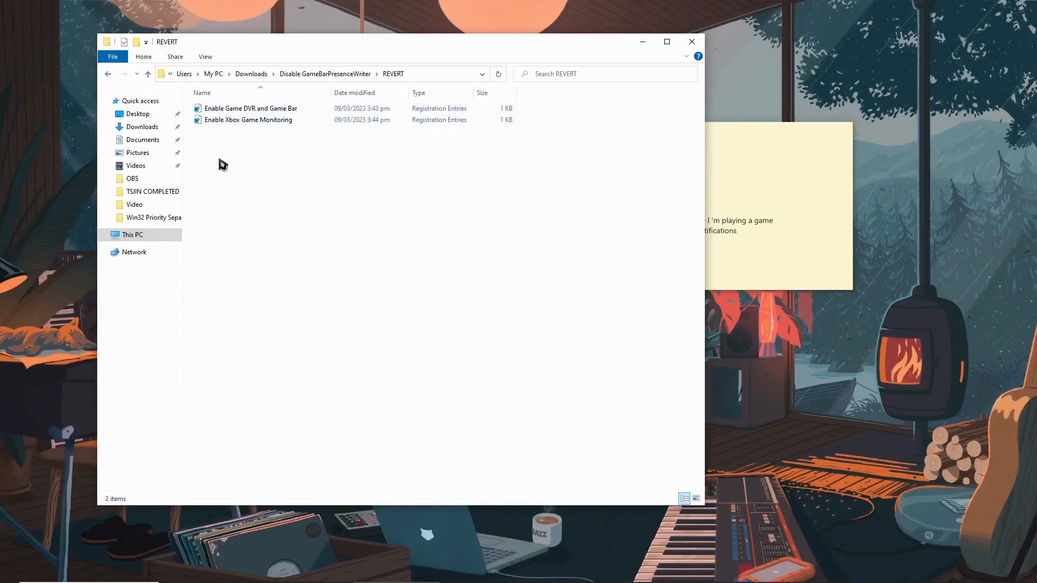
# Close the REVERT folder, open Registry Editor and expand the HKEY_LOCAL_MACHINE\SOFTWARE key
pyautogui.click(691, 41)
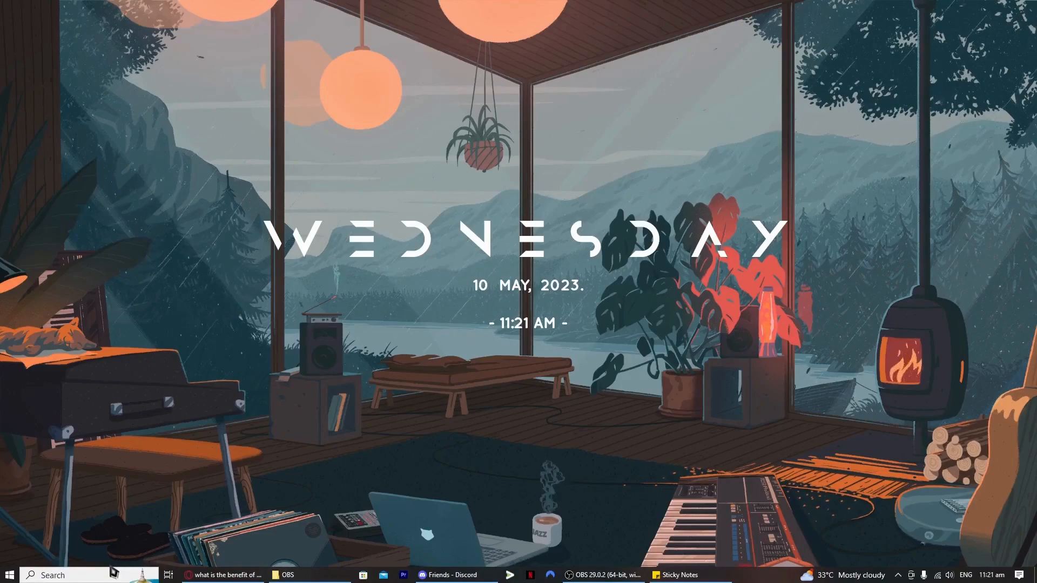
pyautogui.click(113, 574)
pyautogui.write('registry')
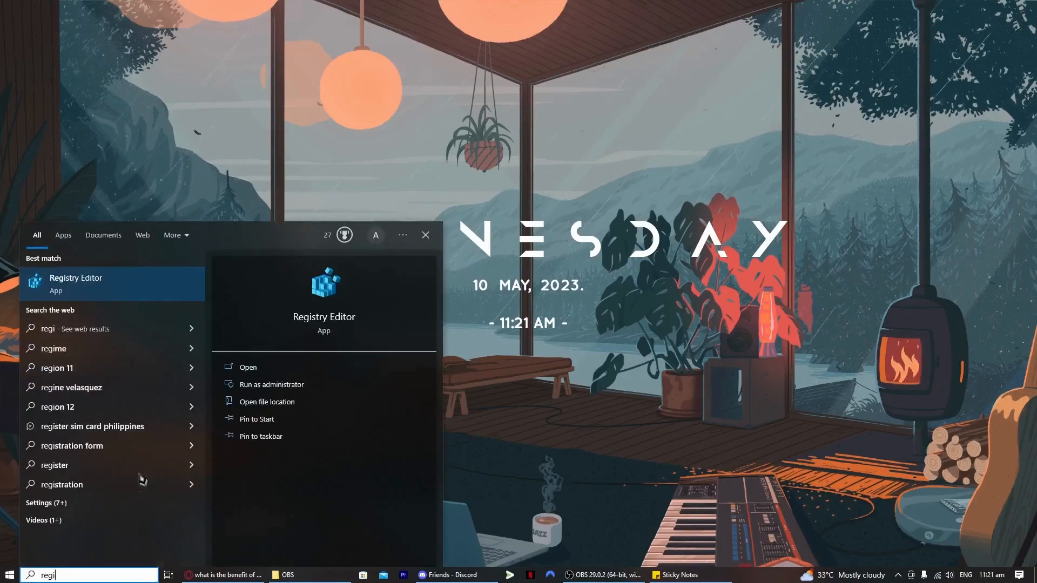
pyautogui.press('Return')
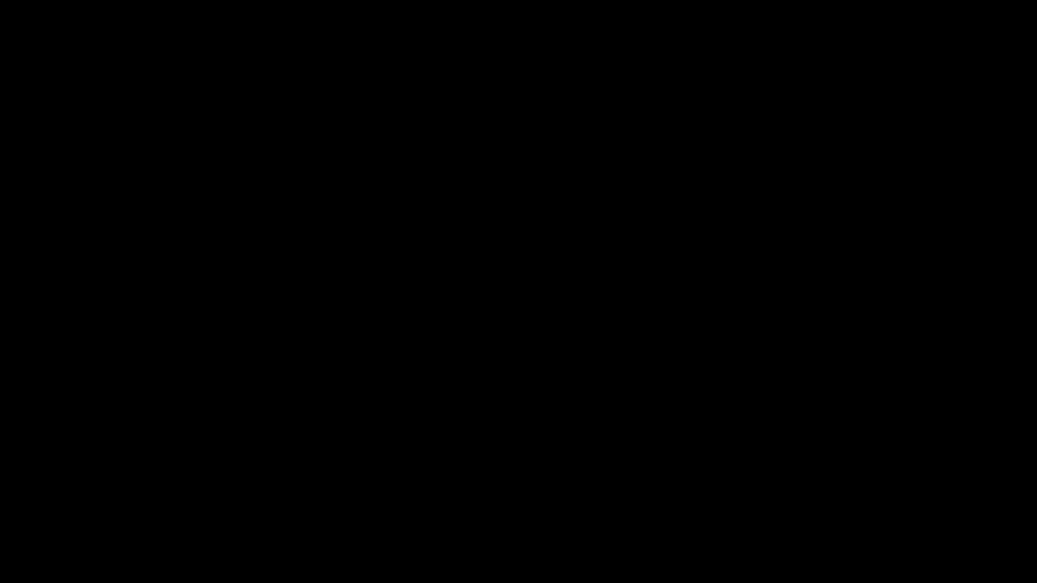
pyautogui.click(469, 361)
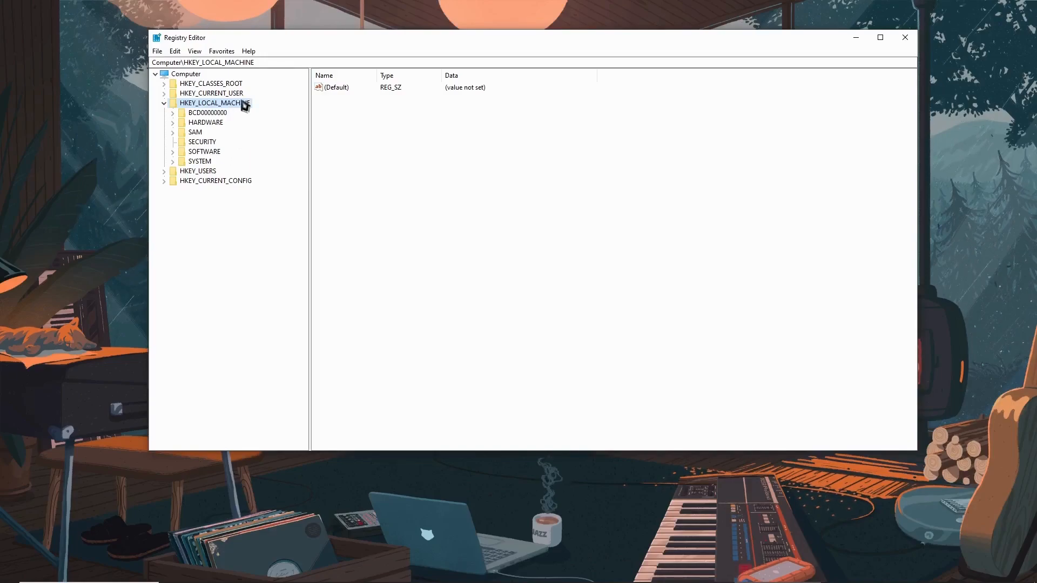
pyautogui.doubleClick(195, 152)
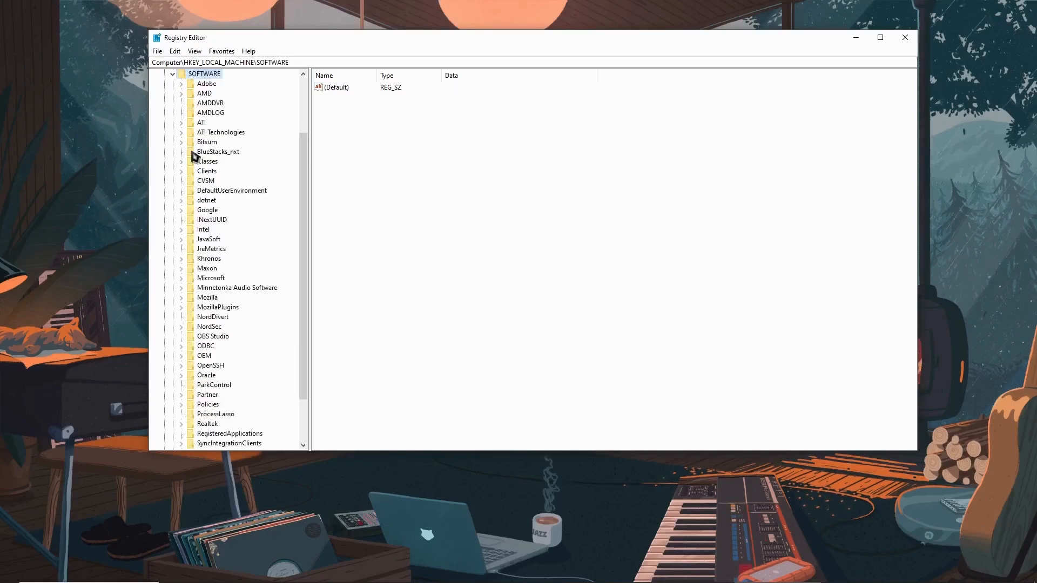
pyautogui.scroll(-2, 208, 223)
pyautogui.click(203, 251)
pyautogui.press('w')
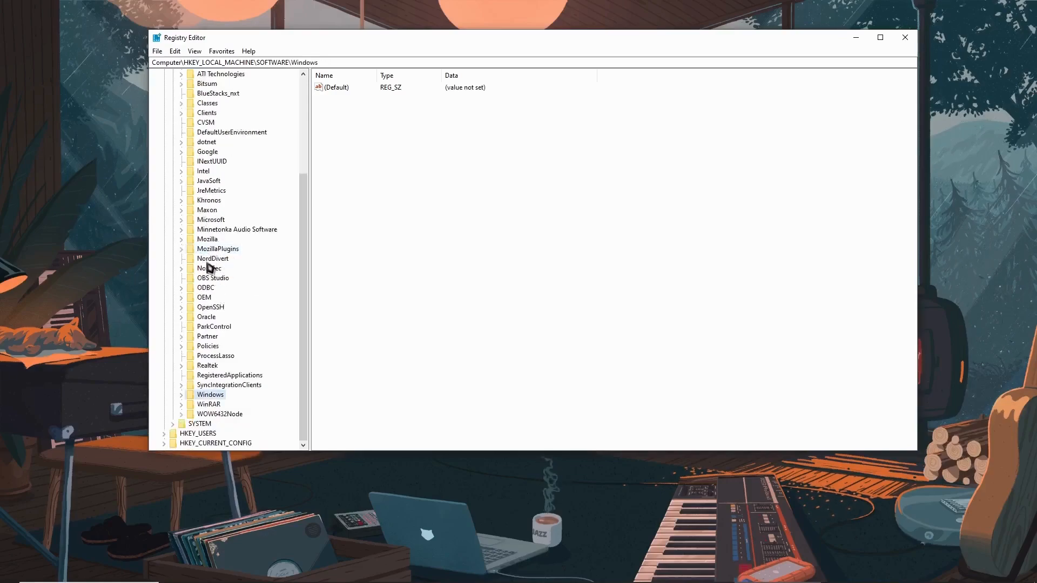
pyautogui.doubleClick(204, 398)
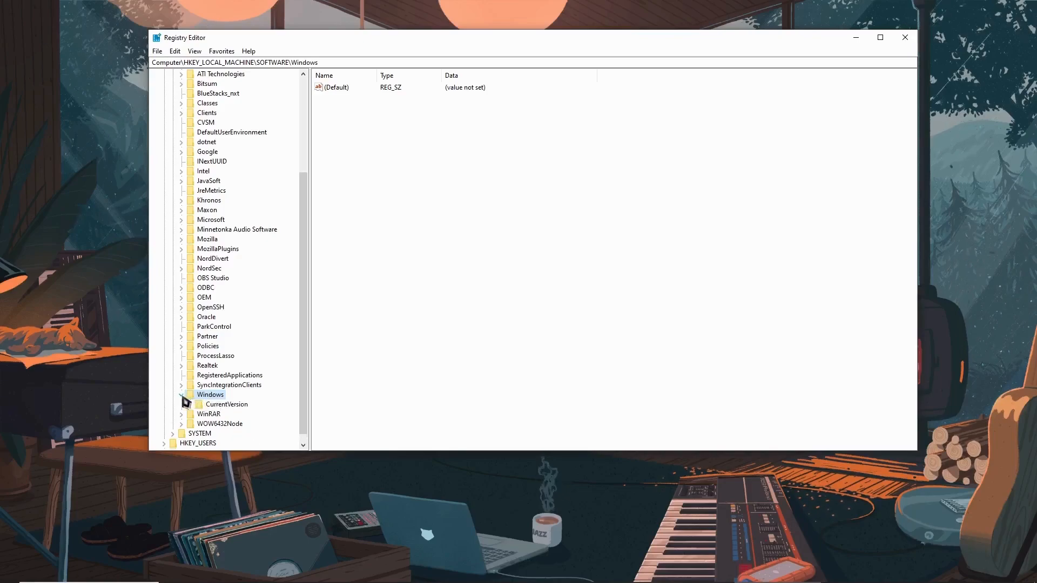
pyautogui.click(183, 398)
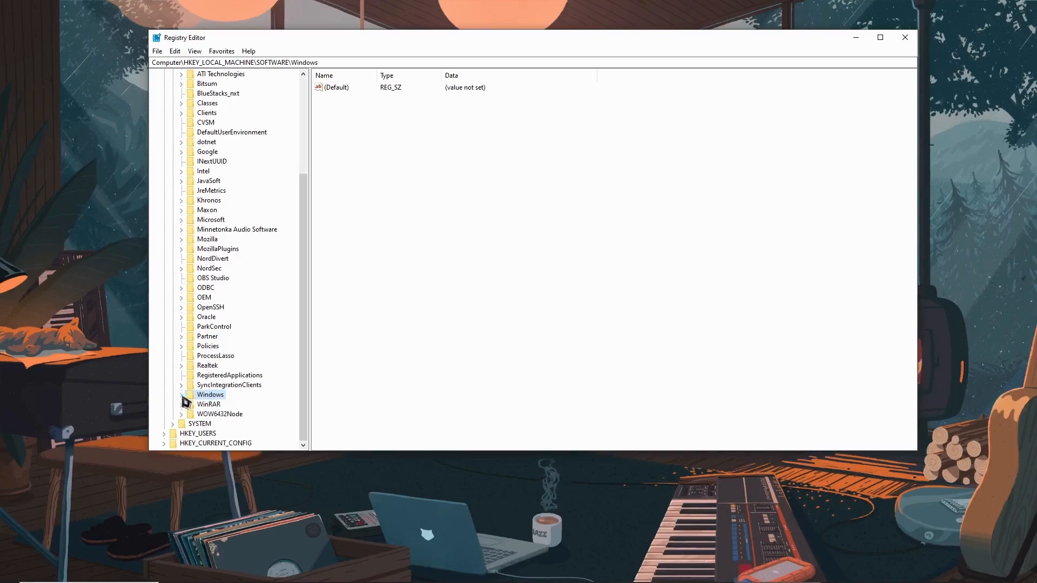
# Expand the Microsoft key under SOFTWARE and its WindowsRuntime subkey
pyautogui.doubleClick(210, 220)
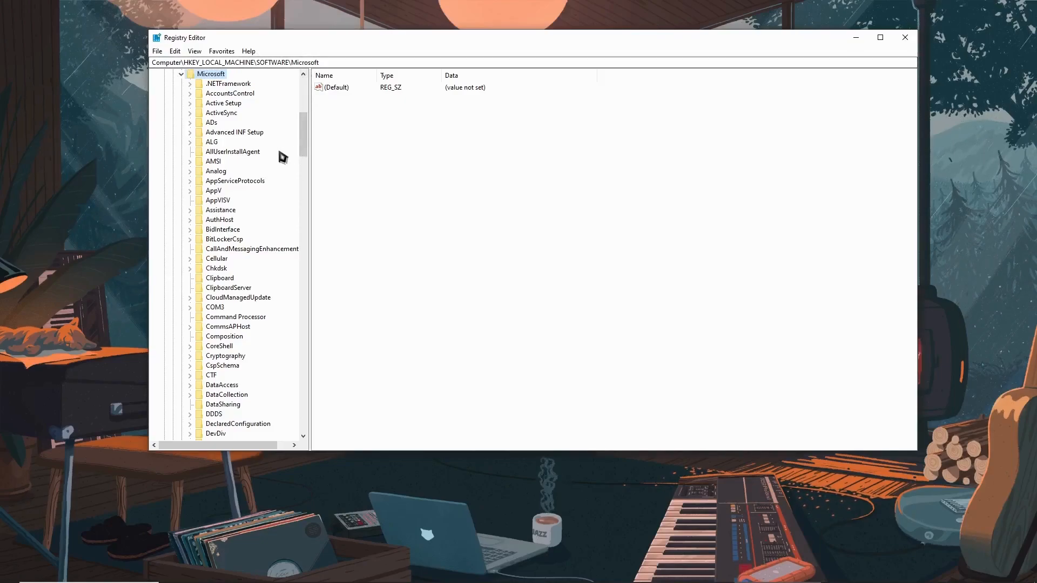
pyautogui.scroll(-10, 280, 156)
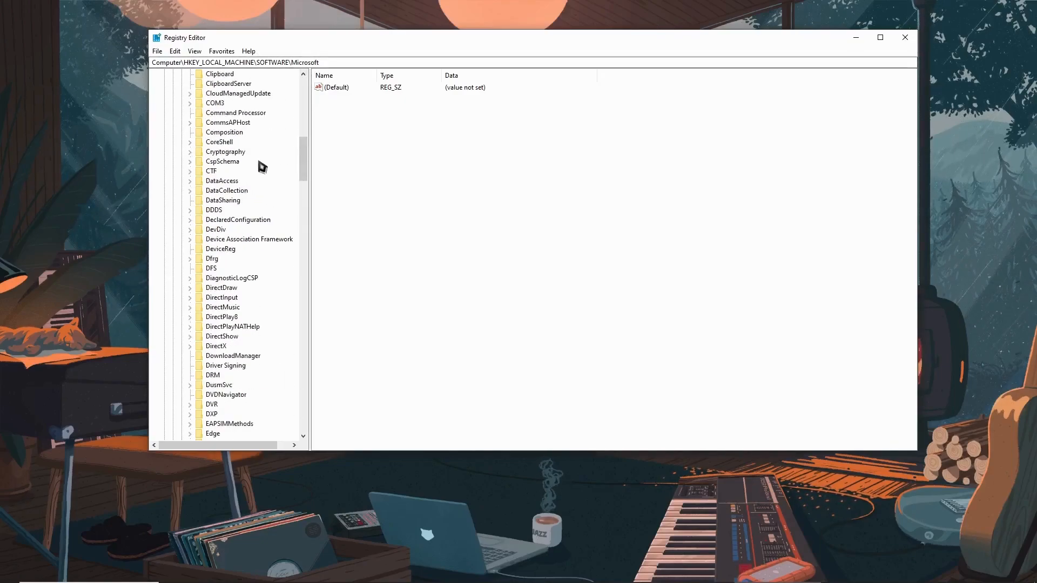
pyautogui.scroll(-13, 243, 238)
pyautogui.click(218, 250)
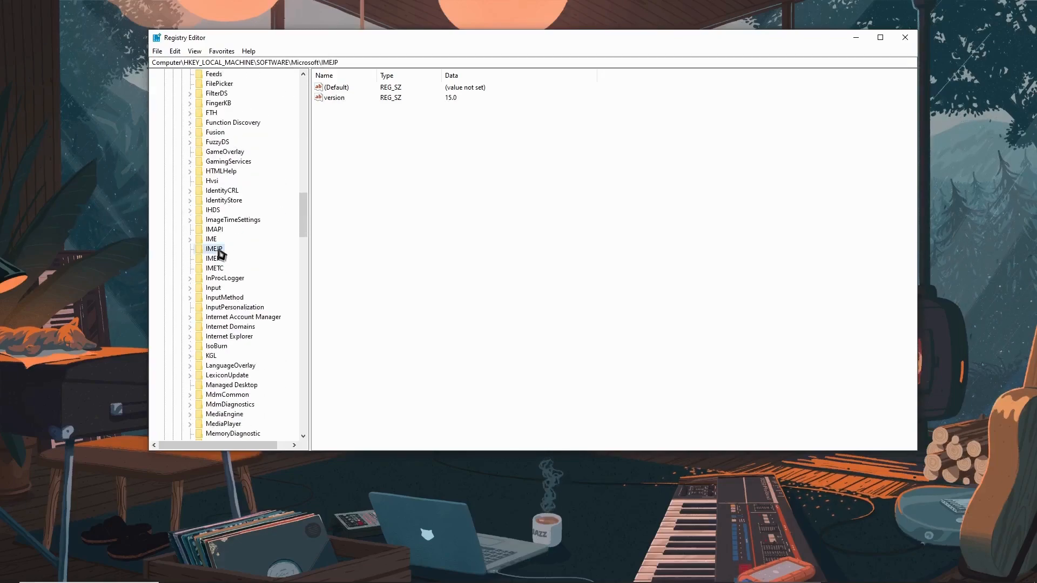
pyautogui.press('w')
pyautogui.scroll(-10, 232, 281)
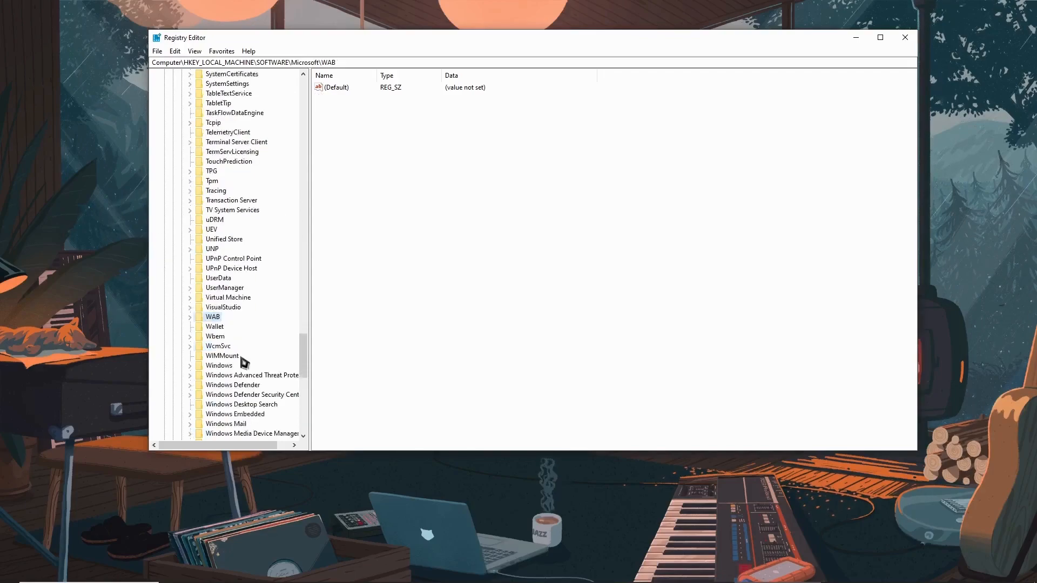
pyautogui.press('Down')
pyautogui.press('Down')
pyautogui.press('Down')
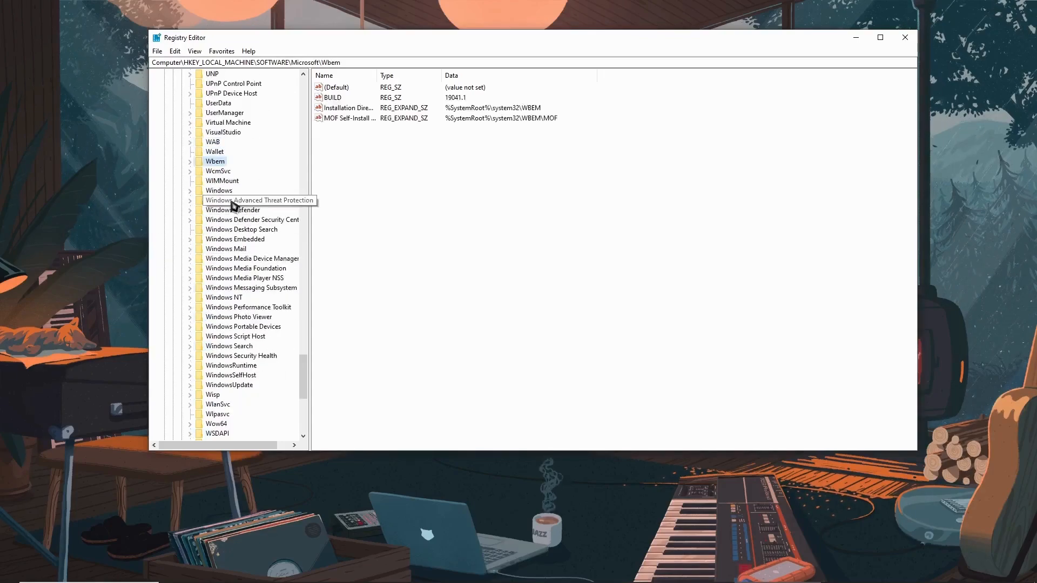
pyautogui.click(232, 366)
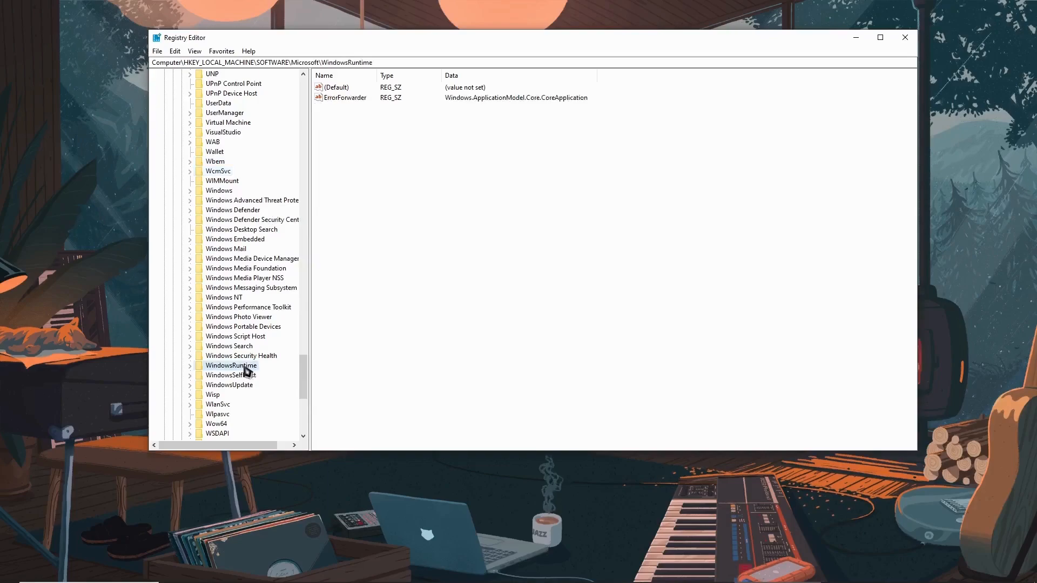
pyautogui.doubleClick(246, 371)
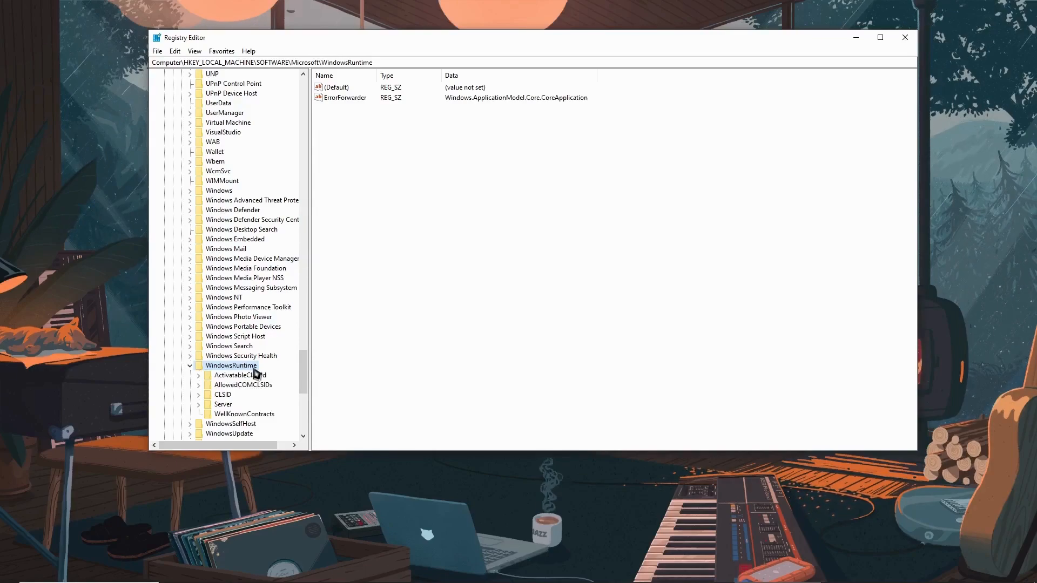
# Expand the ActivatableClassId key under WindowsRuntime and find its Windows.Gaming subkeys
pyautogui.click(246, 376)
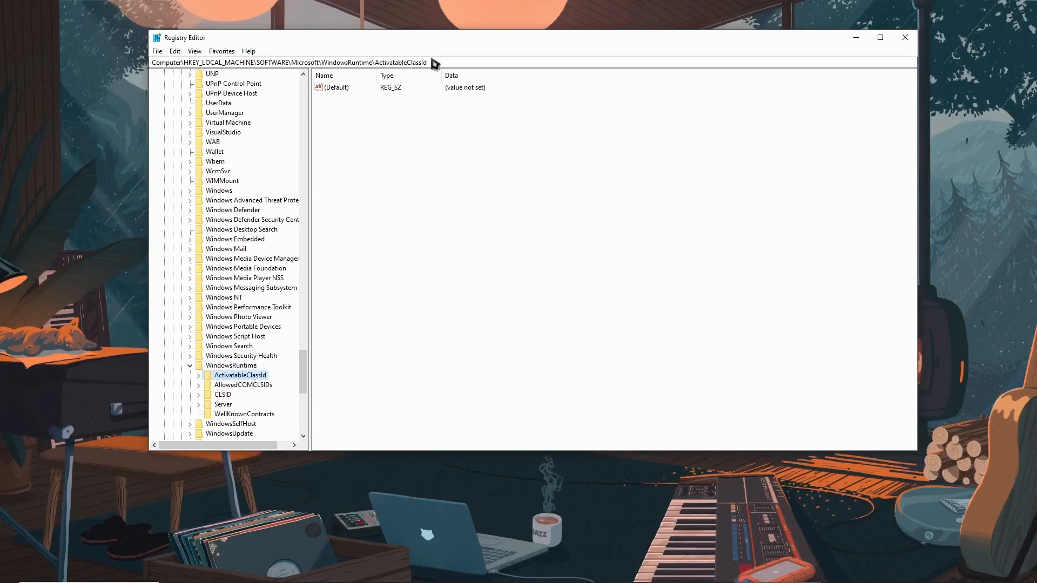
pyautogui.doubleClick(246, 376)
pyautogui.click(254, 151)
pyautogui.scroll(-3, 258, 243)
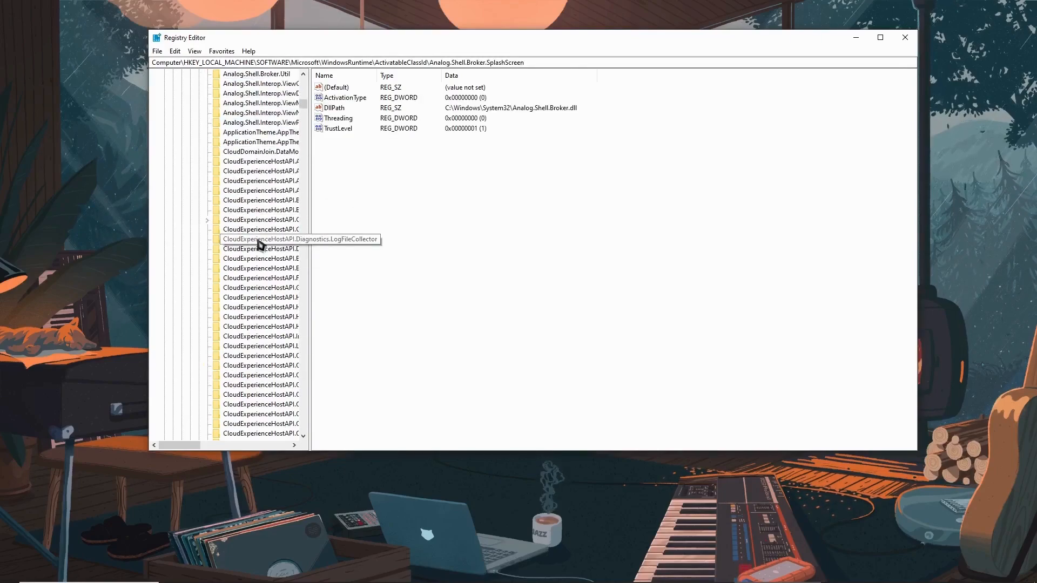
pyautogui.press('w')
pyautogui.scroll(-4, 259, 244)
pyautogui.scroll(-10, 263, 248)
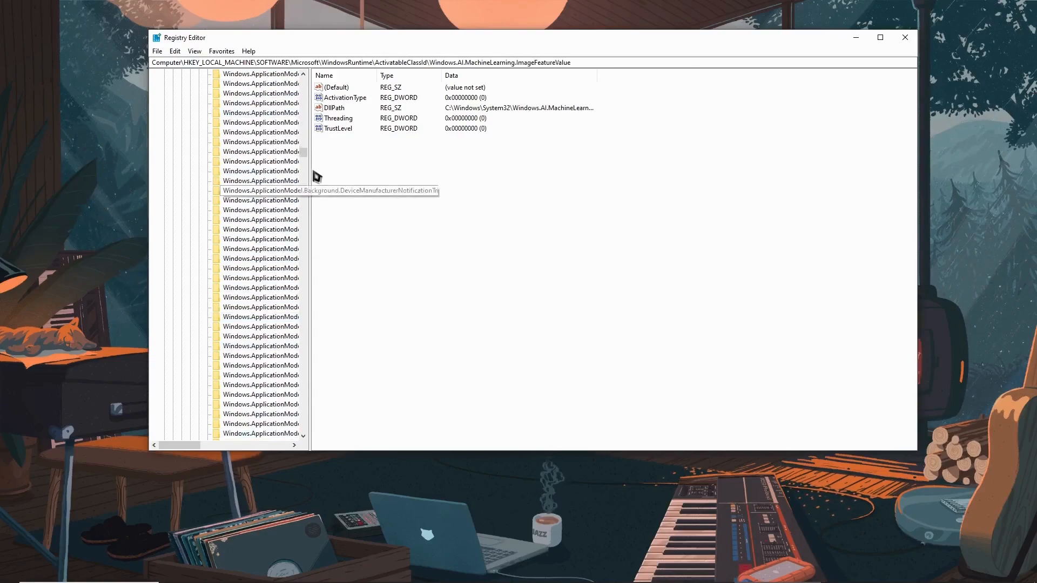
pyautogui.moveTo(303, 156); pyautogui.dragTo(336, 222)
pyautogui.scroll(15, 277, 189)
pyautogui.scroll(10, 274, 163)
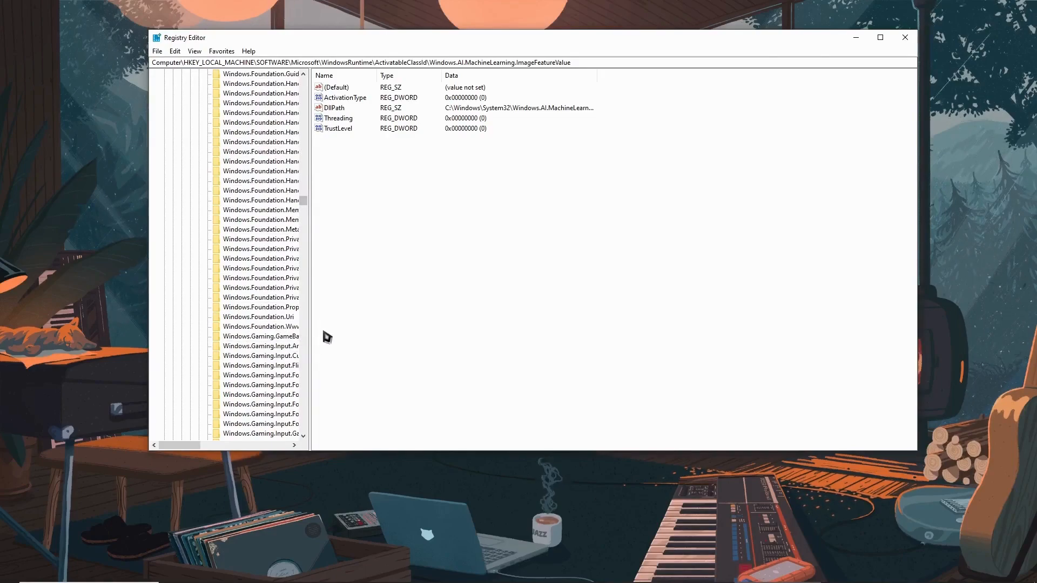
# Widen the key tree to show full names and select the Windows.Gaming.GameBar.PresenceServer.Internal.PresenceWriter key
pyautogui.moveTo(309, 324); pyautogui.dragTo(404, 323)
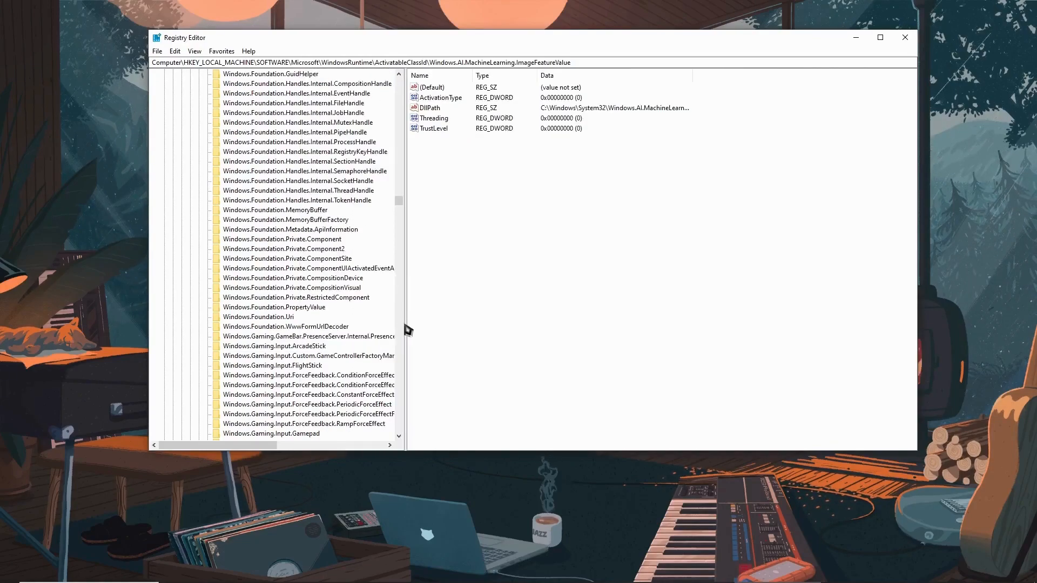
pyautogui.scroll(-4, 348, 216)
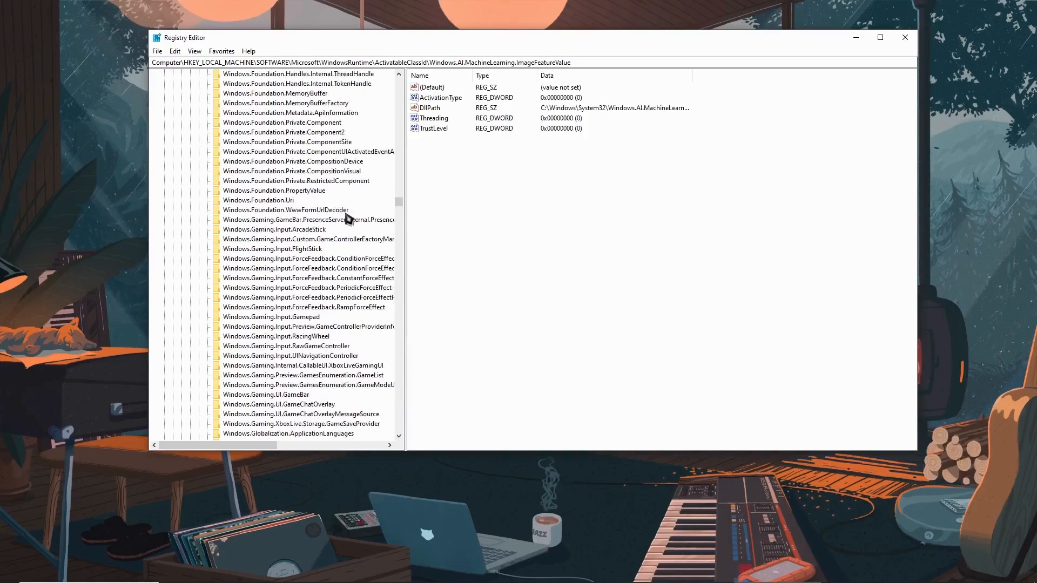
pyautogui.click(336, 220)
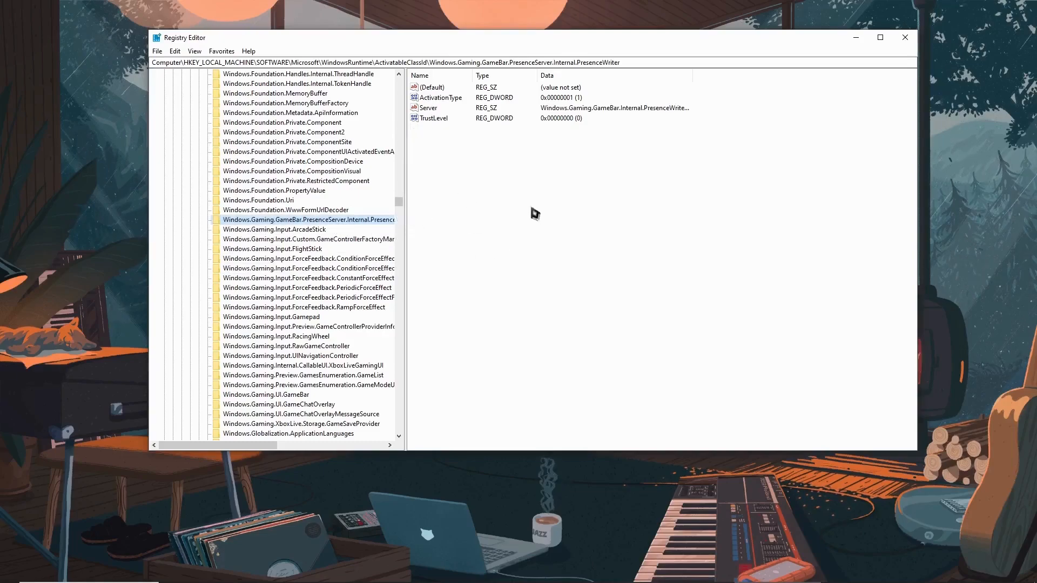
# Try to set the ActivationType value of the PresenceWriter key to 0
pyautogui.doubleClick(446, 97)
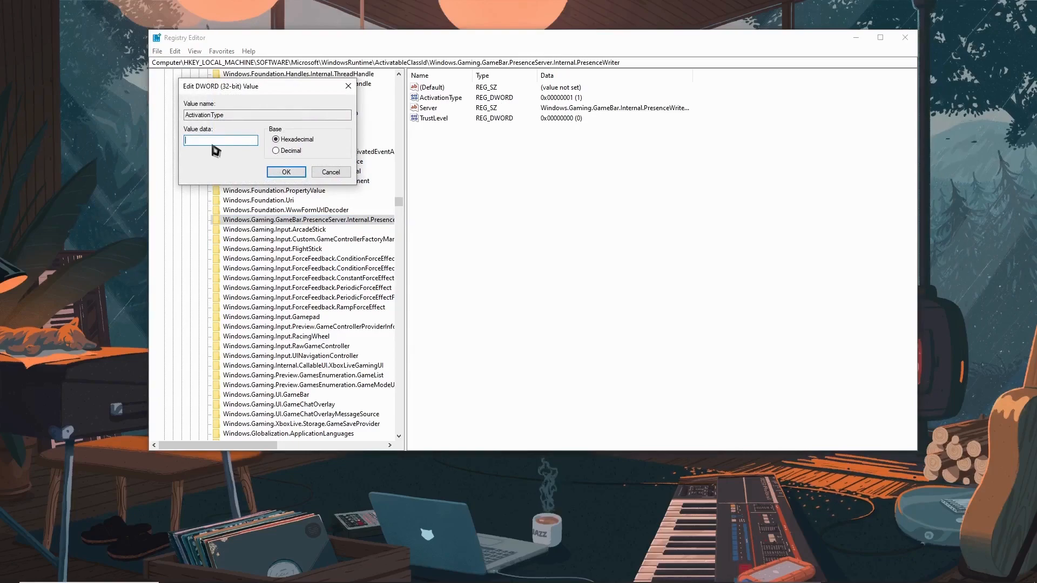
pyautogui.write('0')
pyautogui.press('Return')
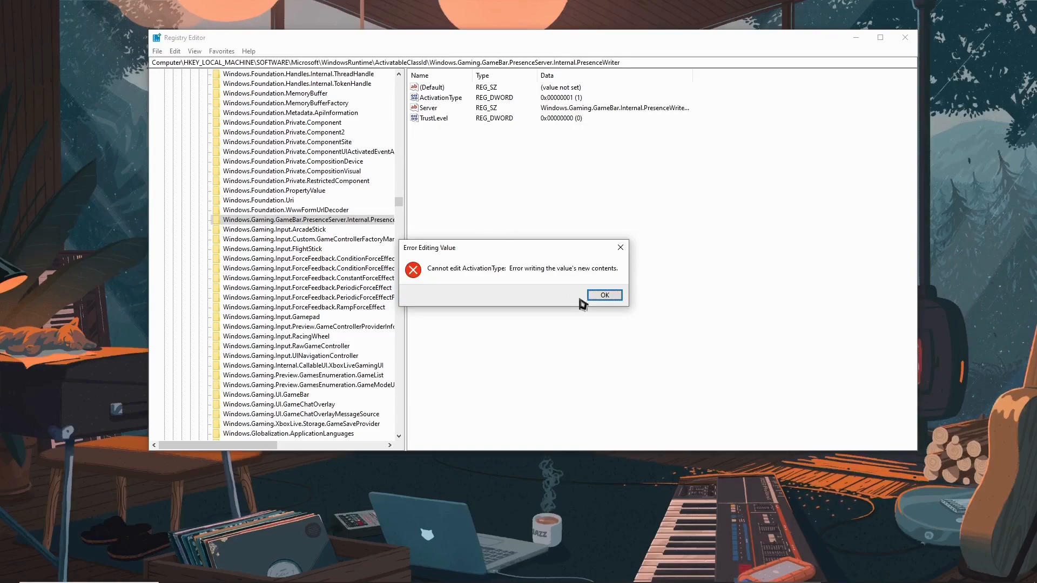
pyautogui.click(605, 296)
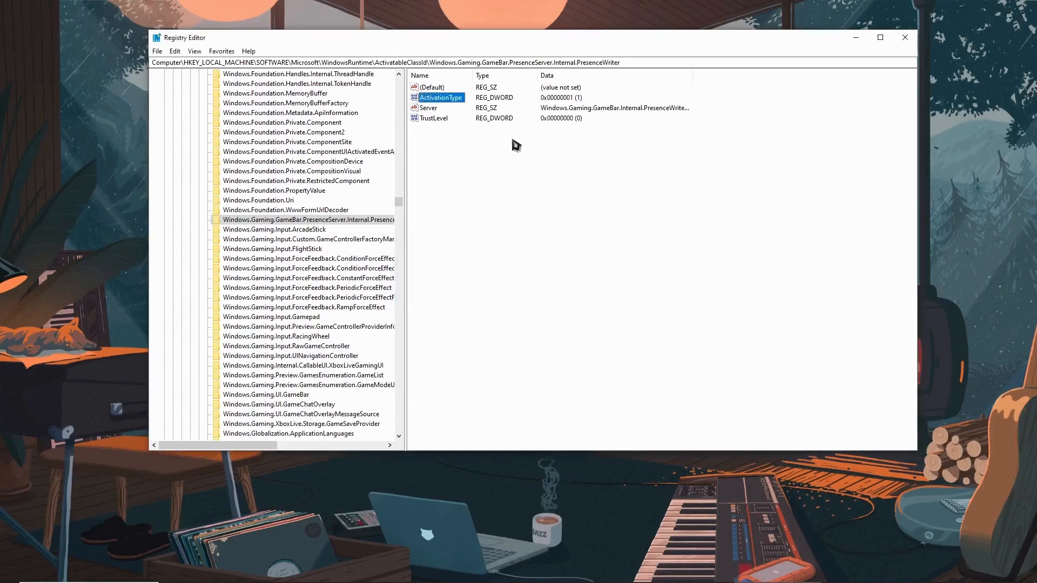
pyautogui.rightClick(440, 100)
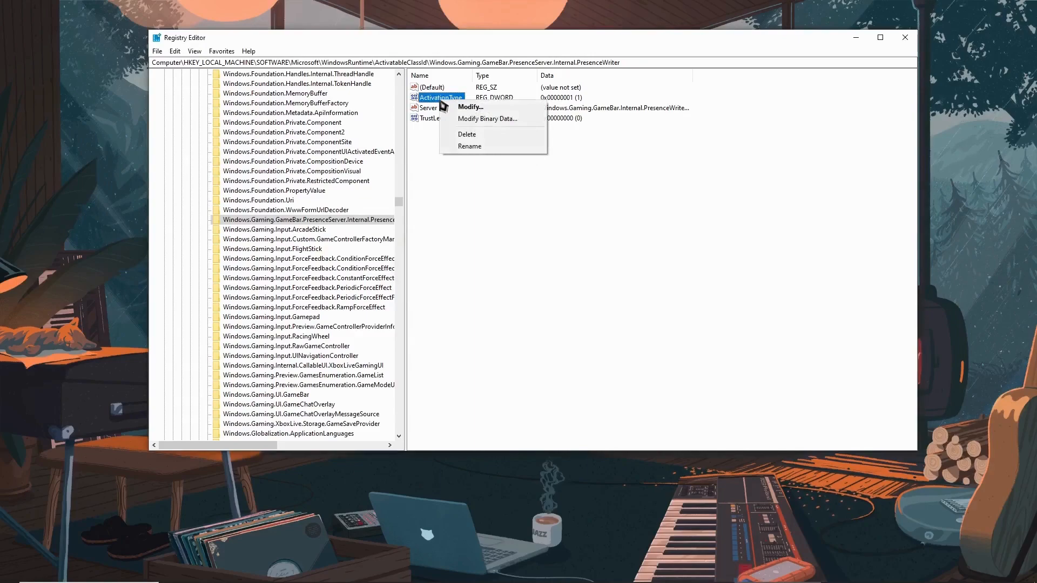
pyautogui.click(432, 196)
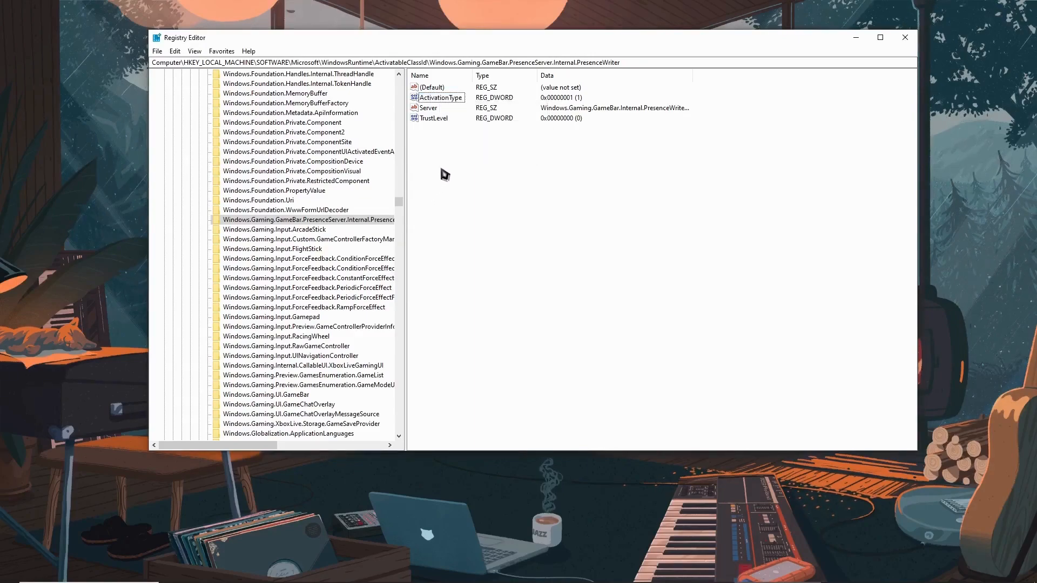
# Open the advanced permissions of the PresenceWriter key and start a new permission entry by choosing to select its principal
pyautogui.click(331, 220)
pyautogui.rightClick(233, 226)
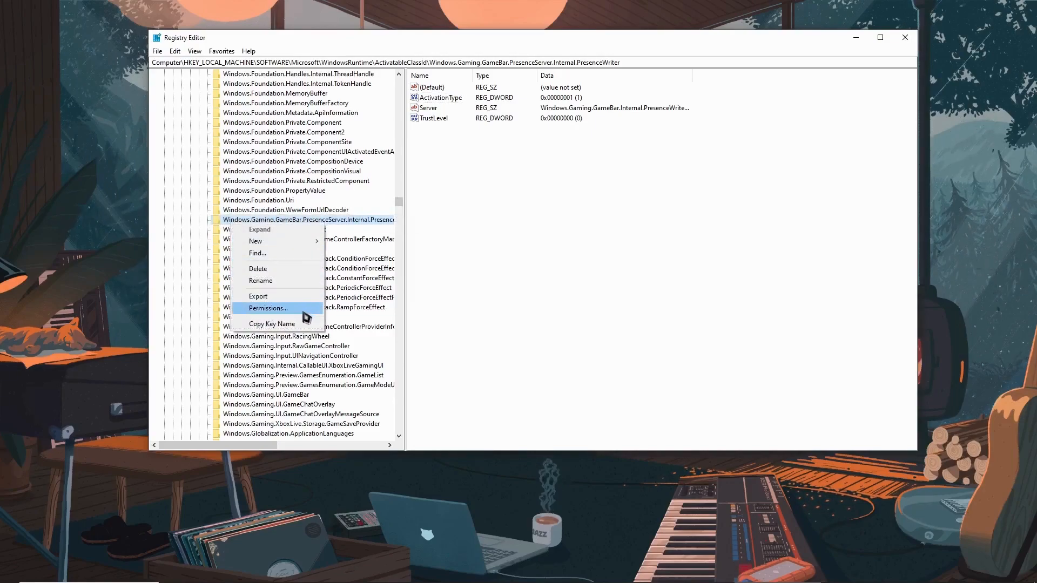
pyautogui.click(269, 308)
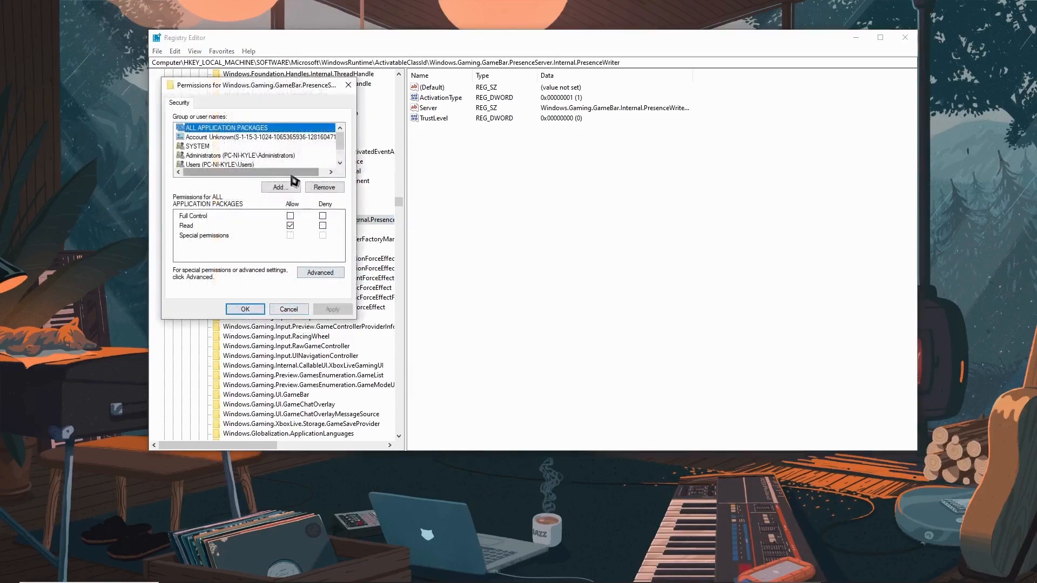
pyautogui.click(303, 275)
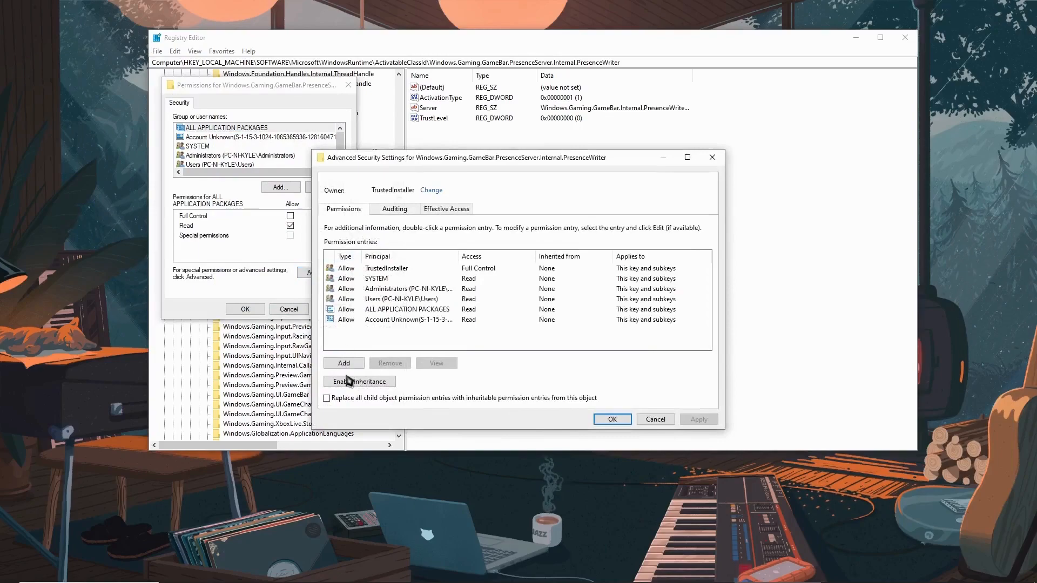
pyautogui.click(344, 364)
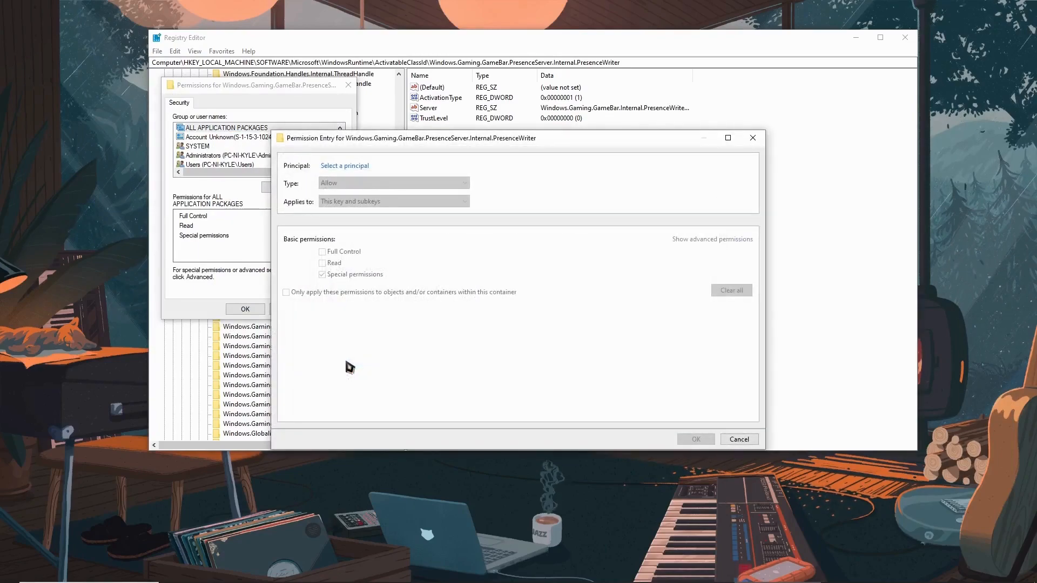
pyautogui.click(353, 167)
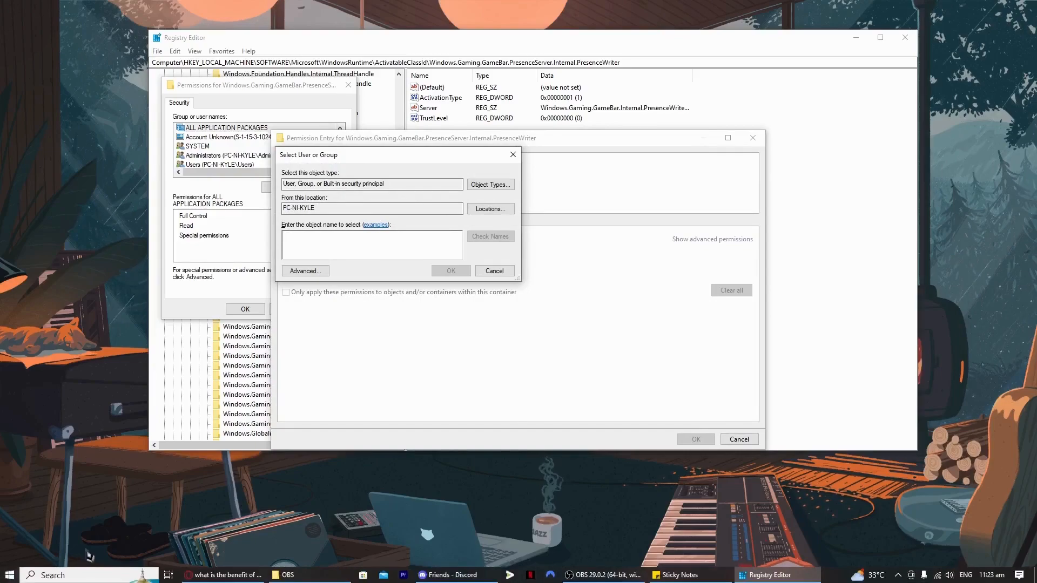
pyautogui.click(89, 575)
pyautogui.write('acco')
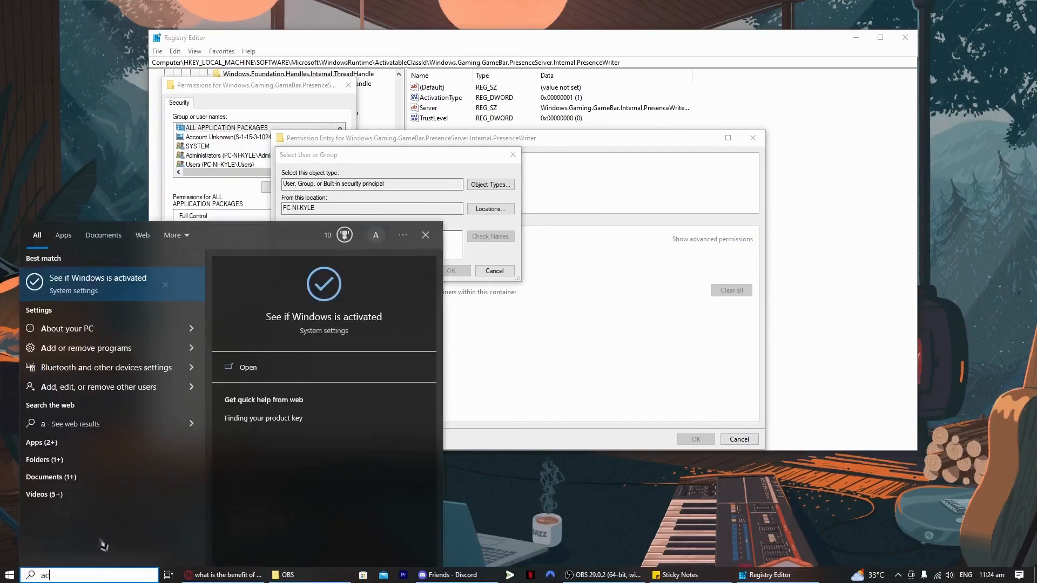
pyautogui.press('BackSpace')
pyautogui.press('BackSpace')
pyautogui.press('BackSpace')
pyautogui.press('BackSpace')
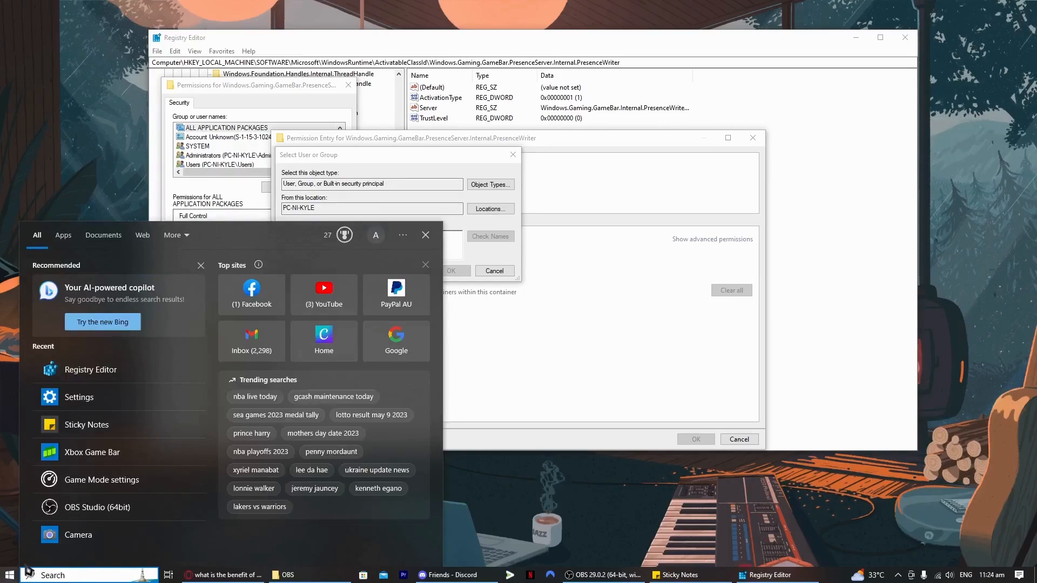
# Search Windows for "sett" and open the Settings app
pyautogui.write('sett')
pyautogui.click(112, 300)
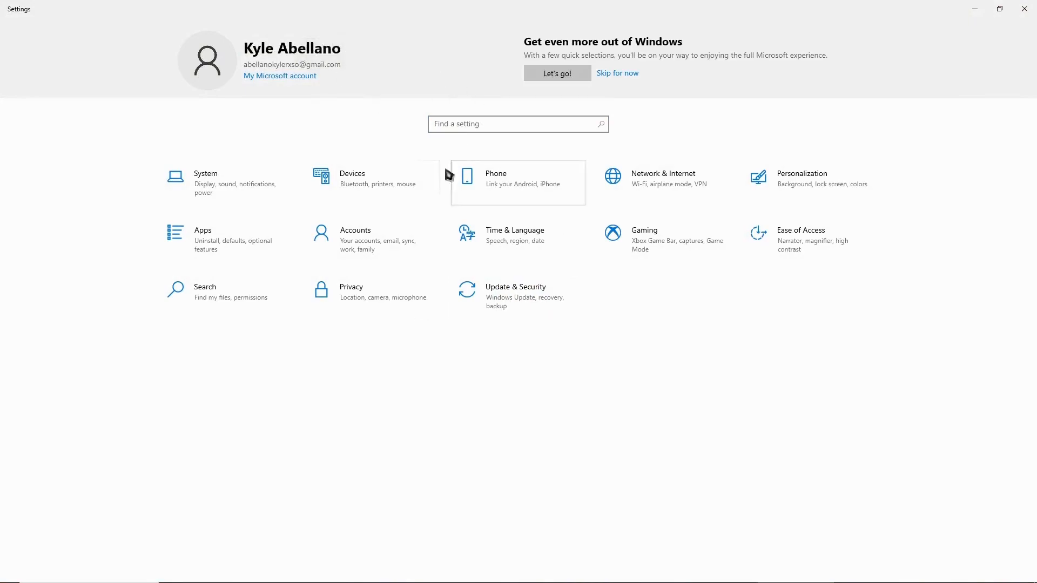
# Check the account name in the Accounts settings and create a permission entry giving MY PC Full Control of the PresenceWriter key
pyautogui.click(363, 243)
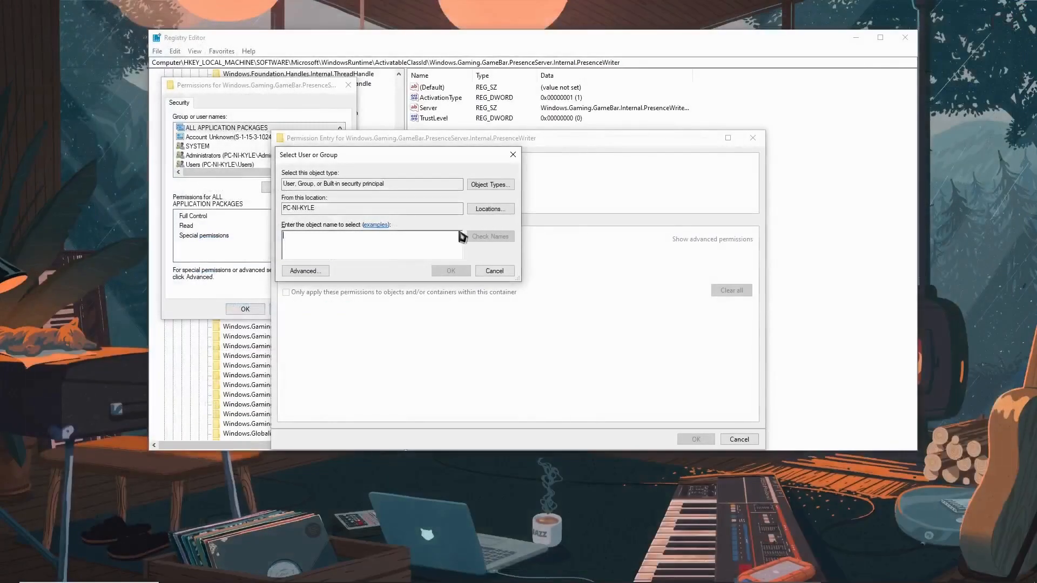
pyautogui.write('MY PC')
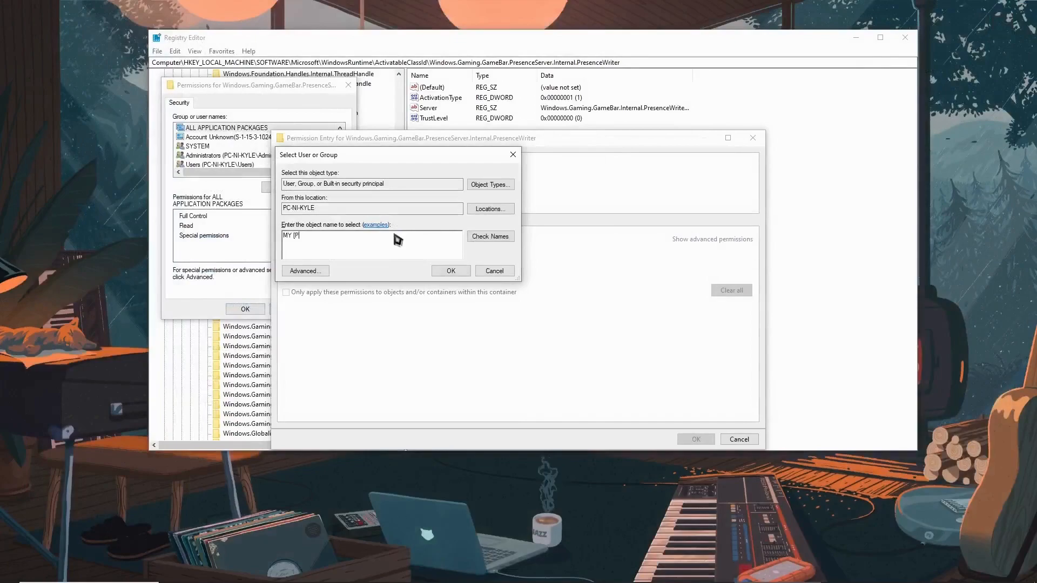
pyautogui.click(509, 237)
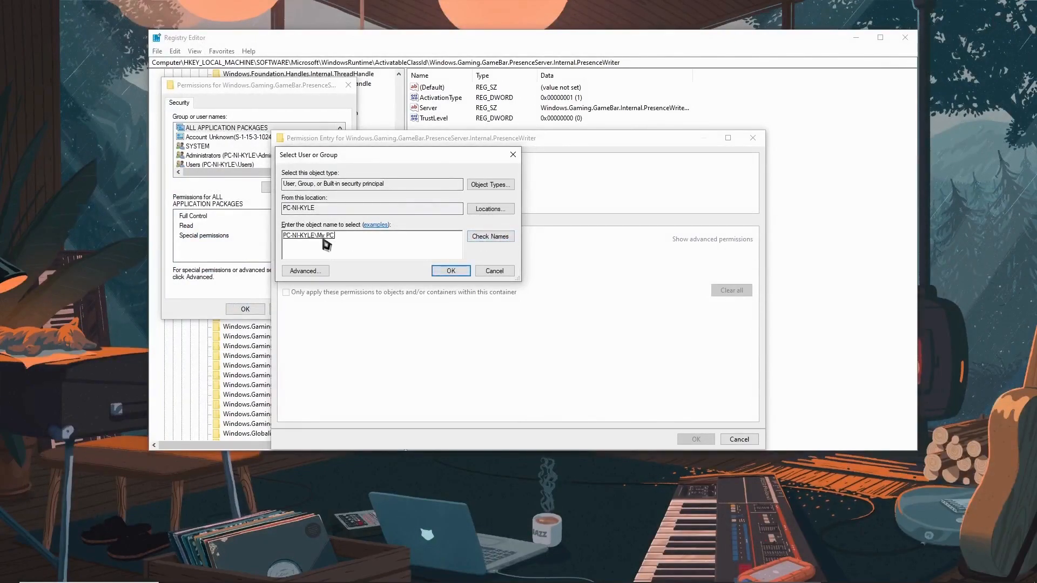
pyautogui.click(452, 271)
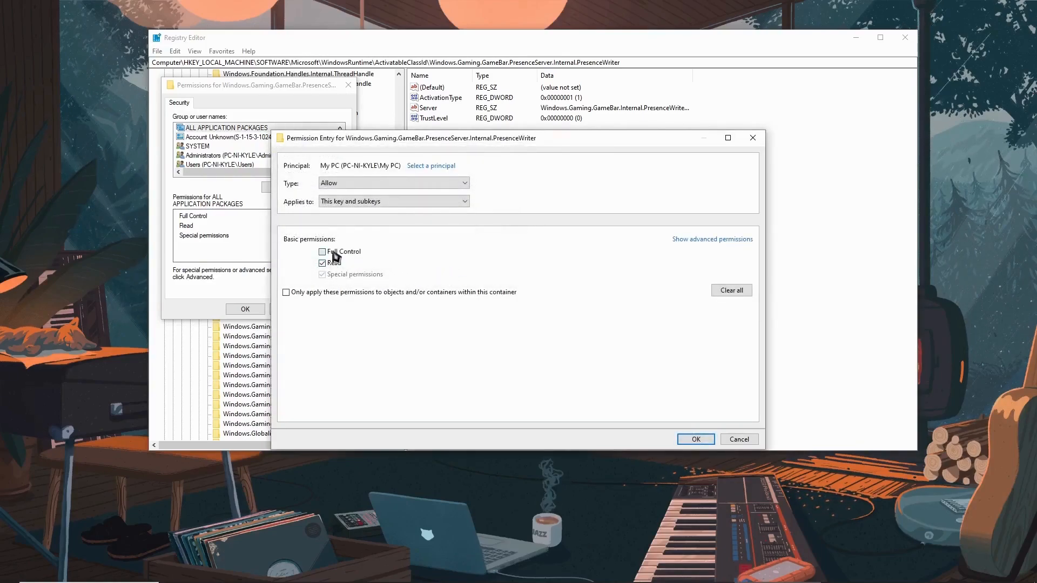
pyautogui.click(708, 442)
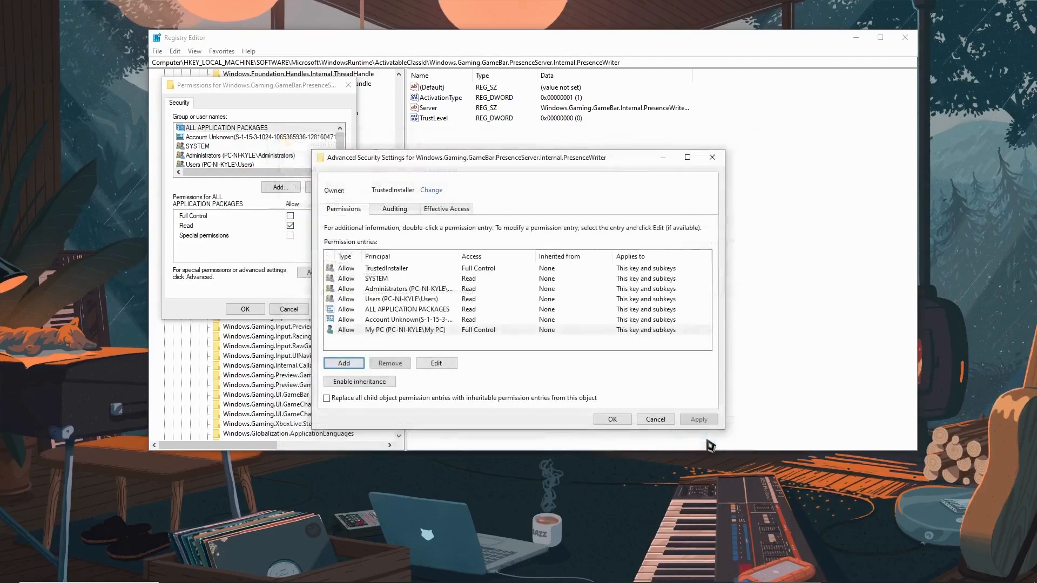
# Try to apply the new permission entry in the PresenceWriter key's advanced security settings and close them
pyautogui.click(700, 423)
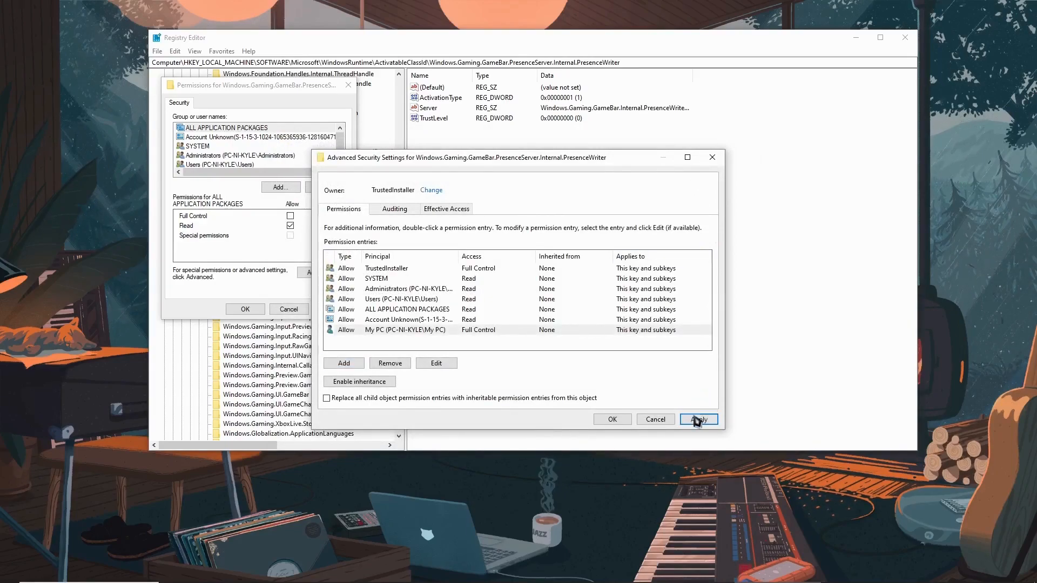
pyautogui.click(610, 421)
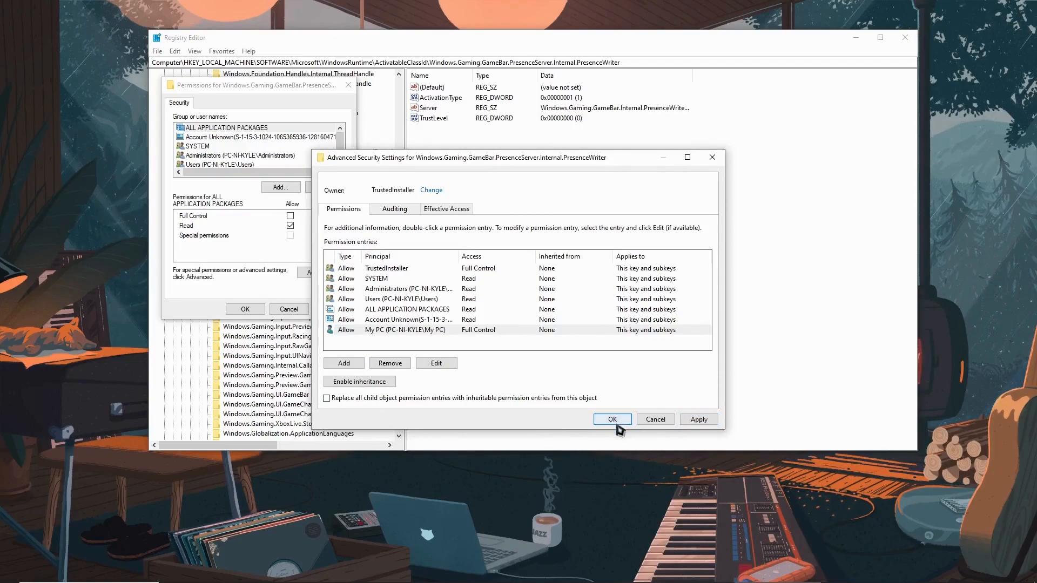
pyautogui.click(711, 157)
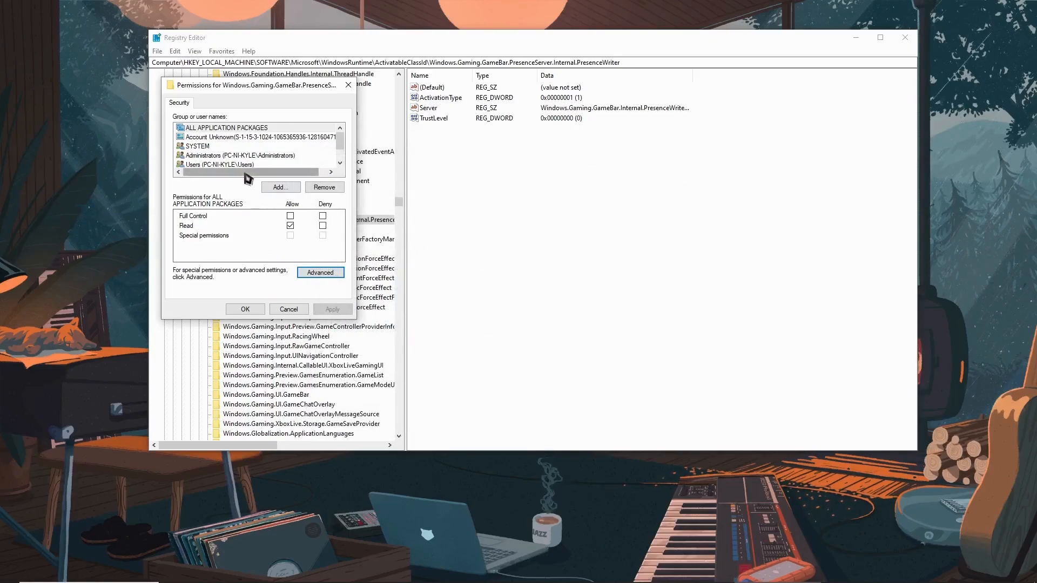
# Try to add the MY PC account to the PresenceWriter key's list of permitted groups and users
pyautogui.click(274, 188)
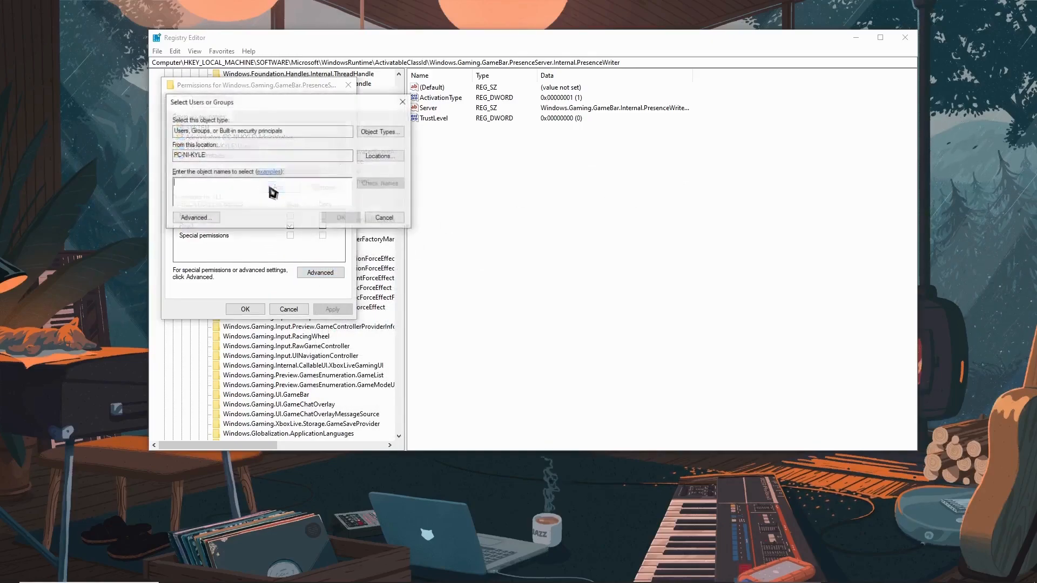
pyautogui.write('MY PC')
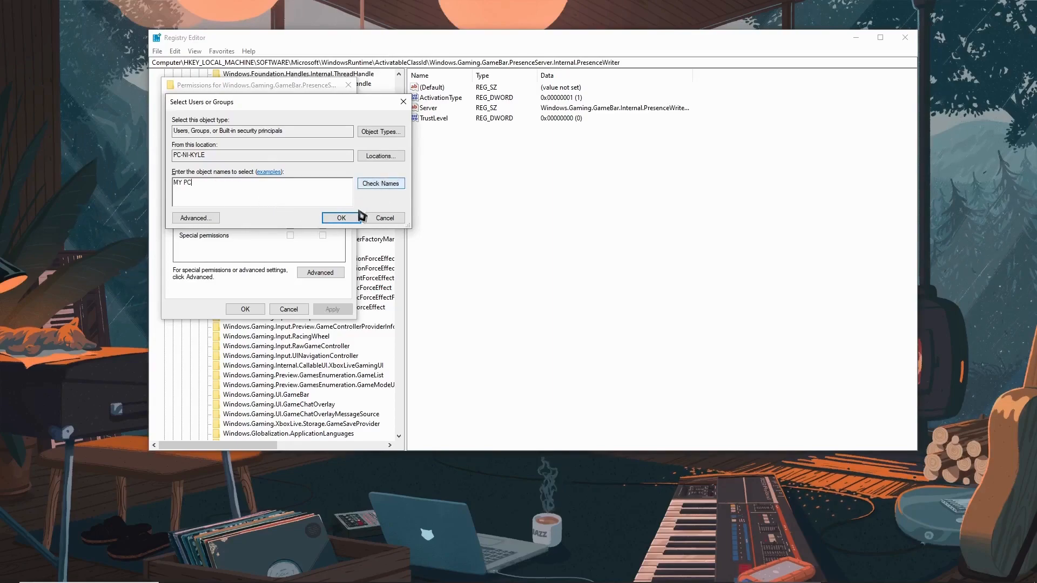
pyautogui.click(384, 183)
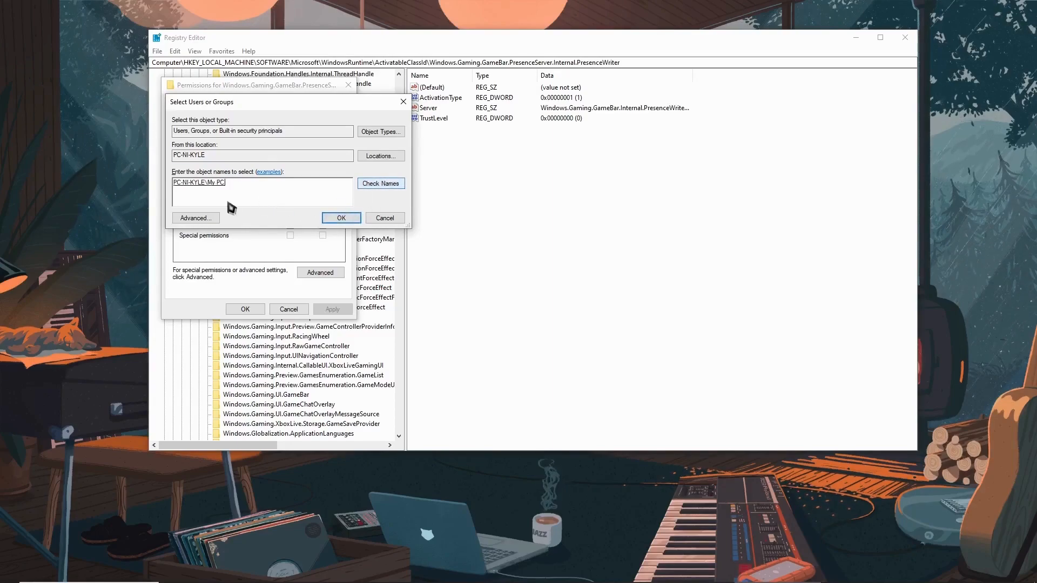
pyautogui.click(350, 222)
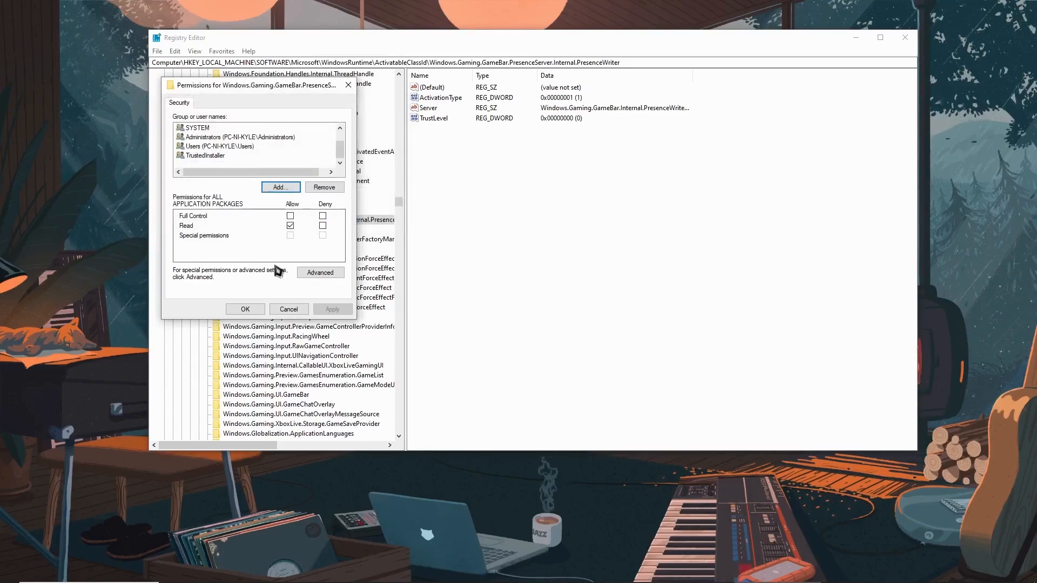
# Allow Full Control of the PresenceWriter key for the Administrators and Users groups
pyautogui.scroll(1, 250, 161)
pyautogui.scroll(-1, 250, 162)
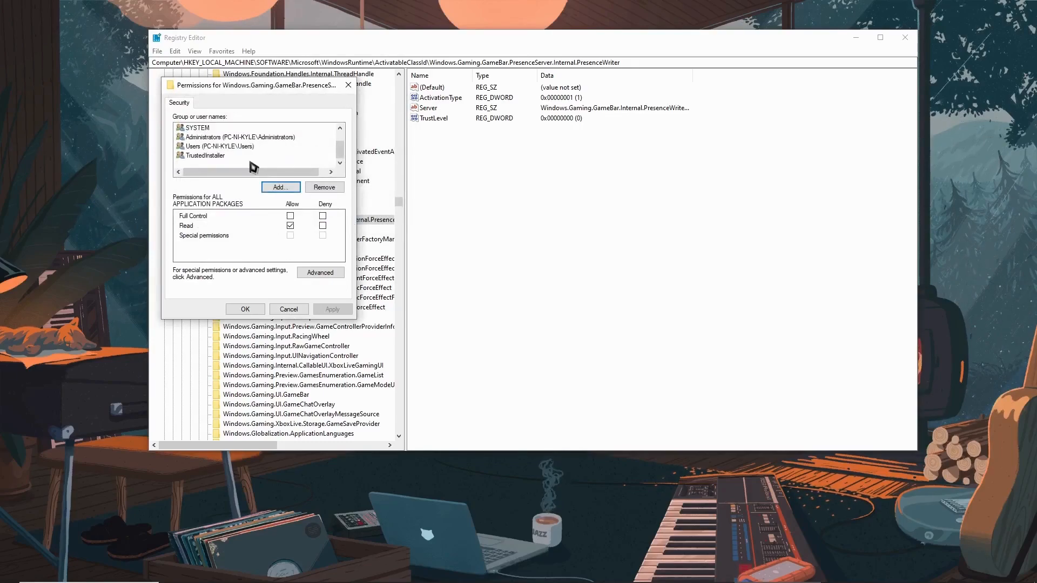
pyautogui.click(208, 141)
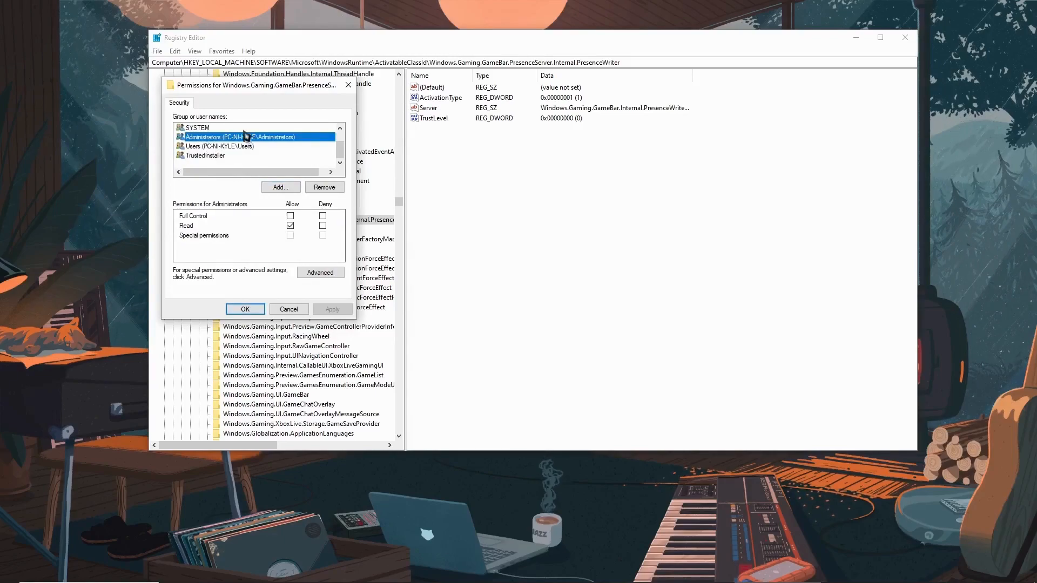
pyautogui.click(290, 216)
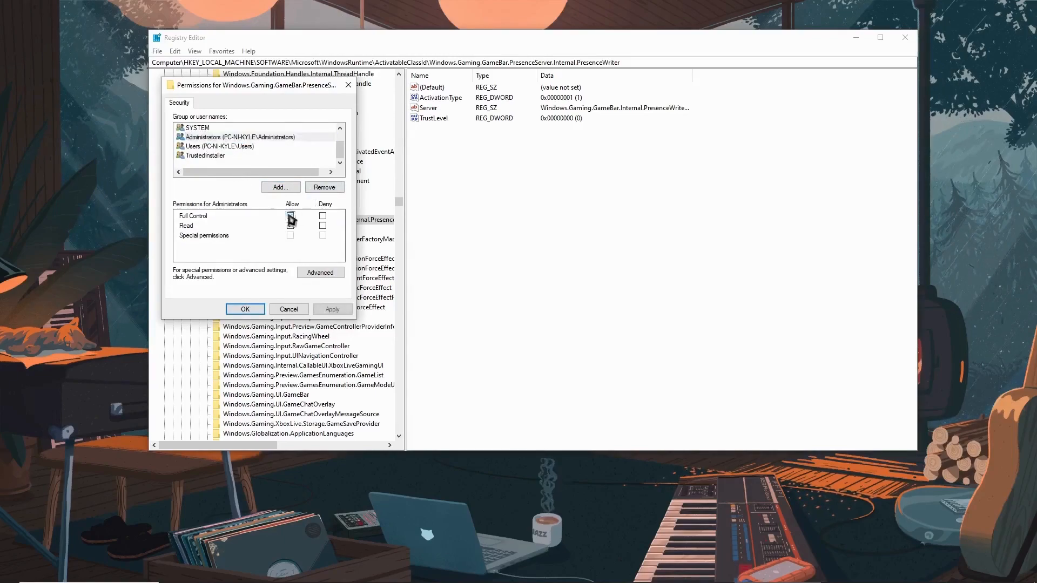
pyautogui.click(246, 146)
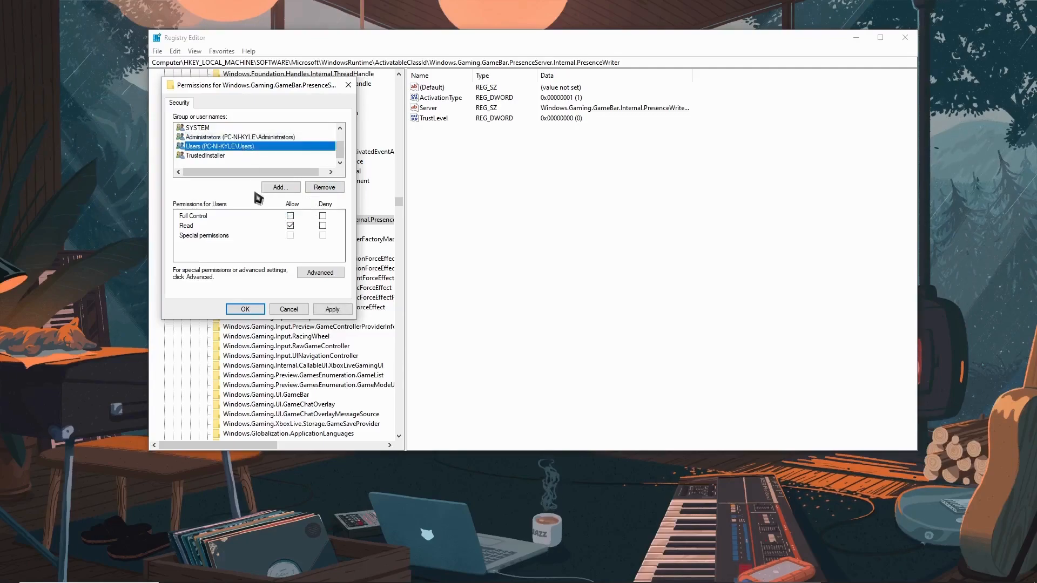
pyautogui.click(290, 216)
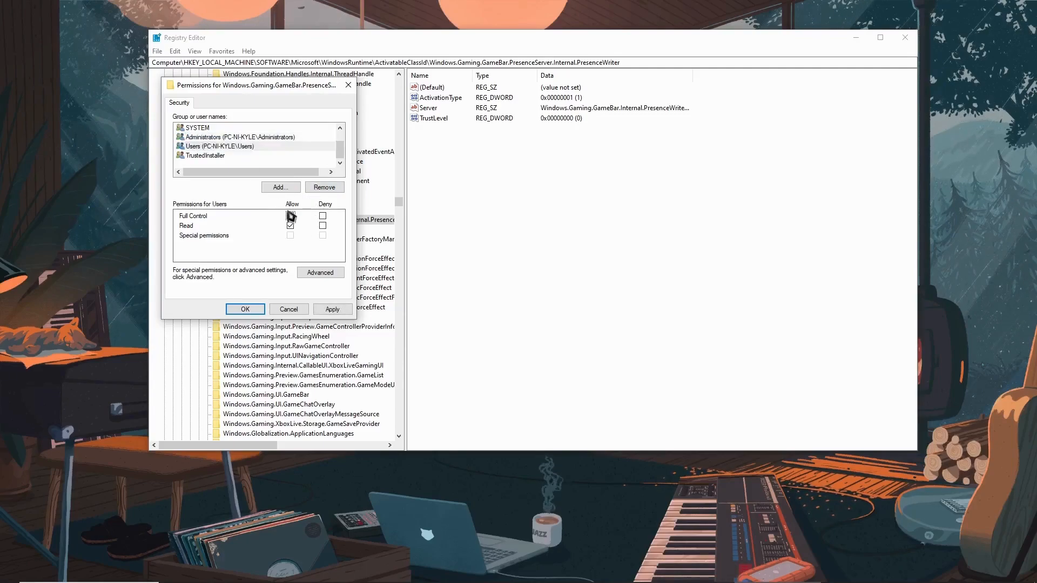
# Allow Full Control for SYSTEM, review the TrustedInstaller and Users permissions, and confirm the key's permission changes
pyautogui.scroll(1, 244, 165)
pyautogui.click(241, 155)
pyautogui.click(242, 147)
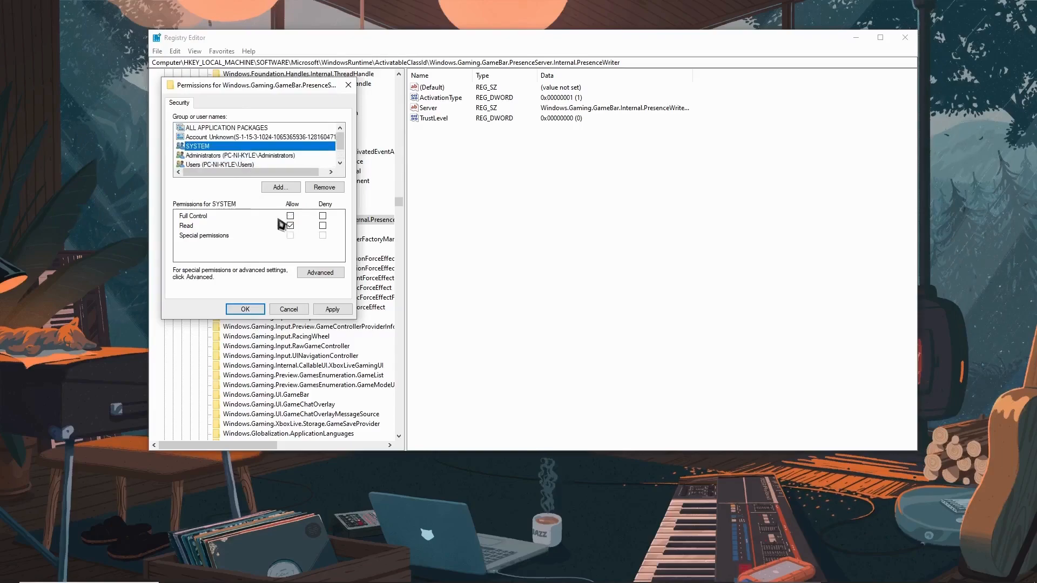
pyautogui.click(290, 216)
pyautogui.scroll(-1, 286, 156)
pyautogui.click(271, 155)
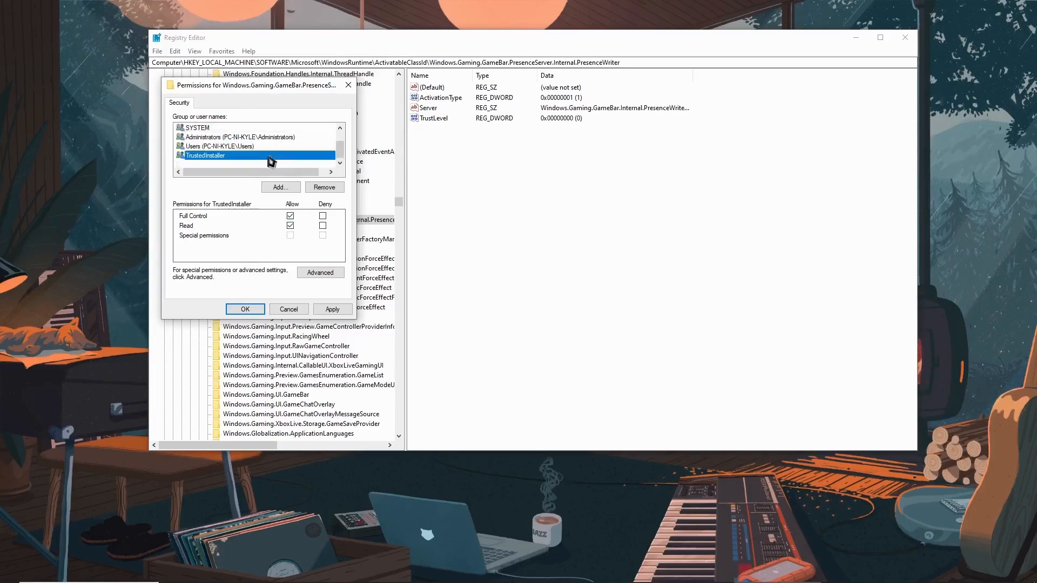
pyautogui.click(225, 146)
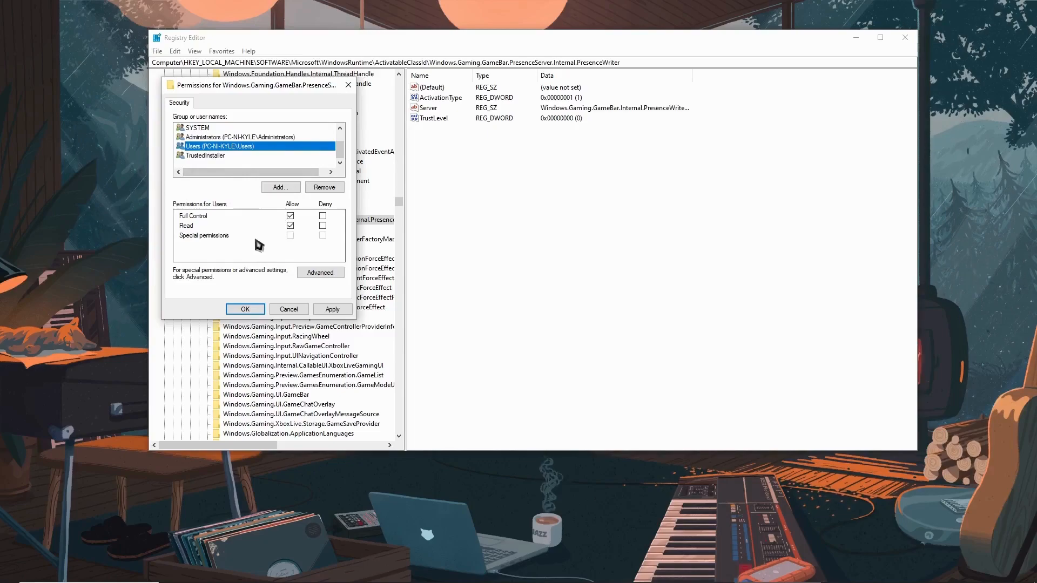
pyautogui.click(253, 309)
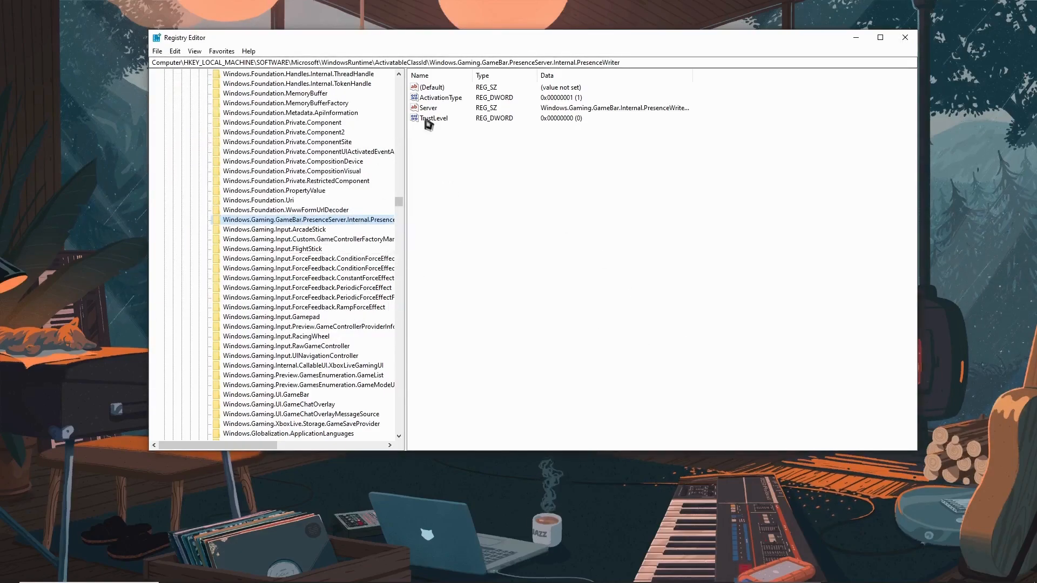
# Try to set the PresenceWriter key's ActivationType value to 0
pyautogui.doubleClick(438, 98)
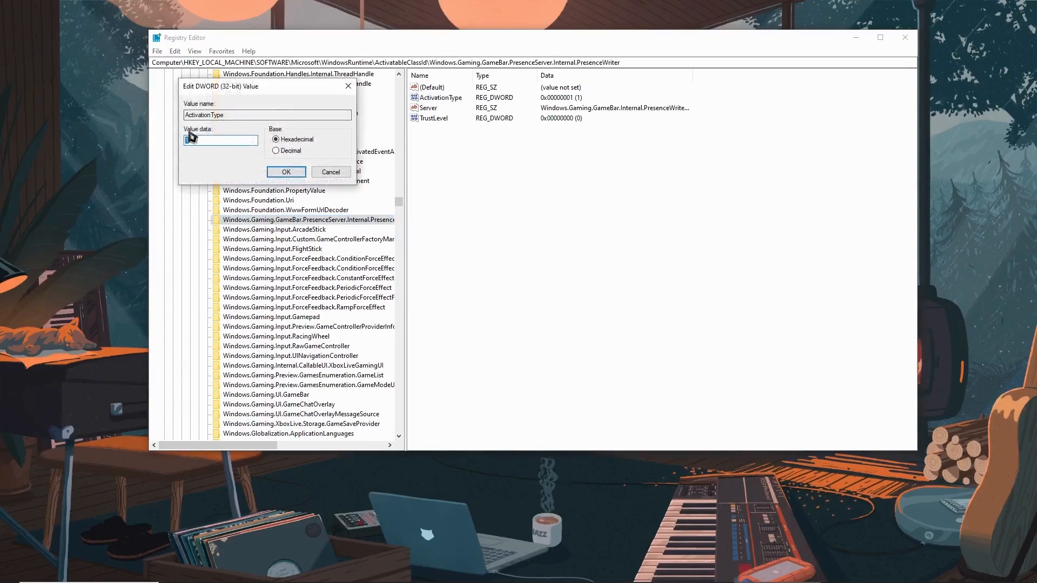
pyautogui.write('0')
pyautogui.press('Return')
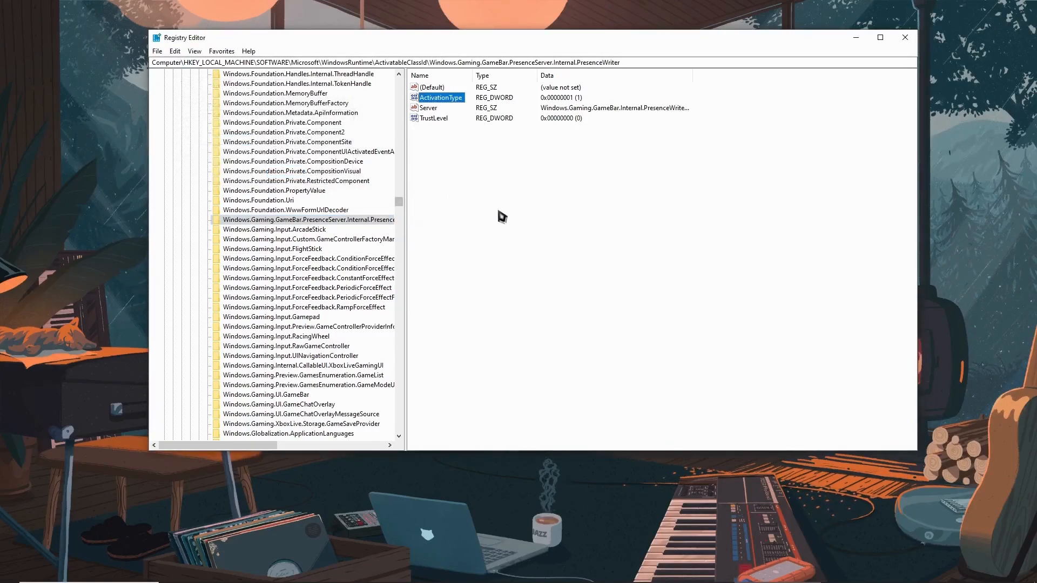